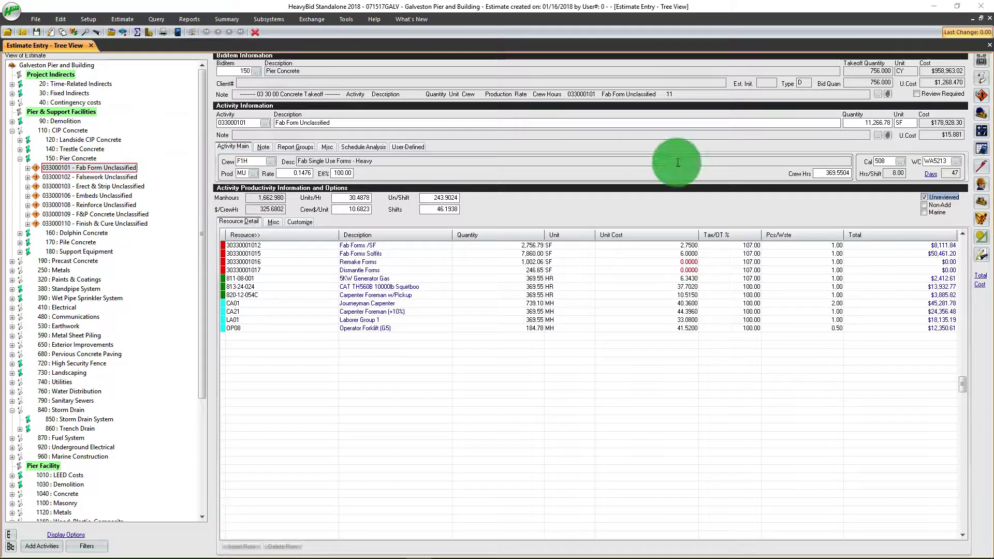
- Open the 03 30 00 Concrete Takeoff assembly and view its Formwork and Mapped Area sheets
left_click(982, 159)
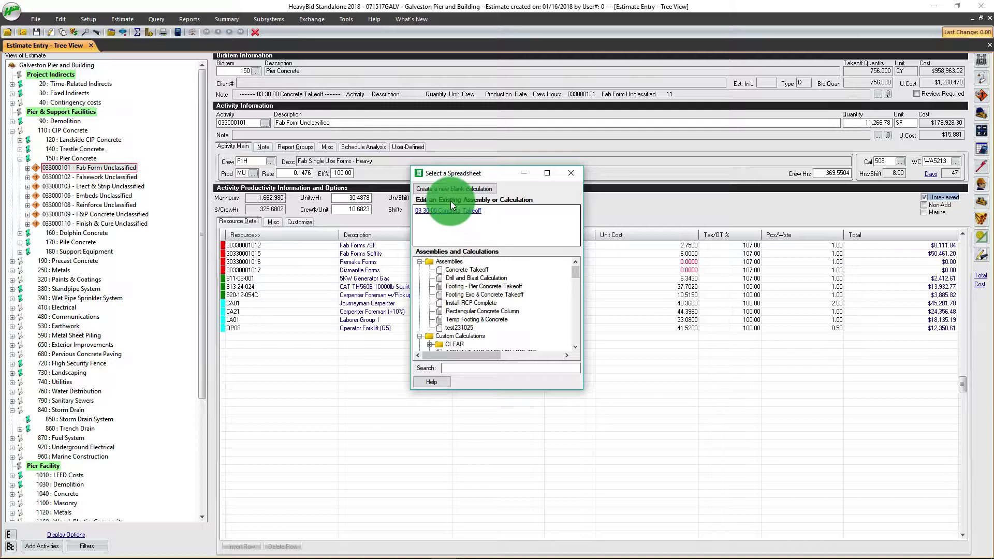
left_click(453, 212)
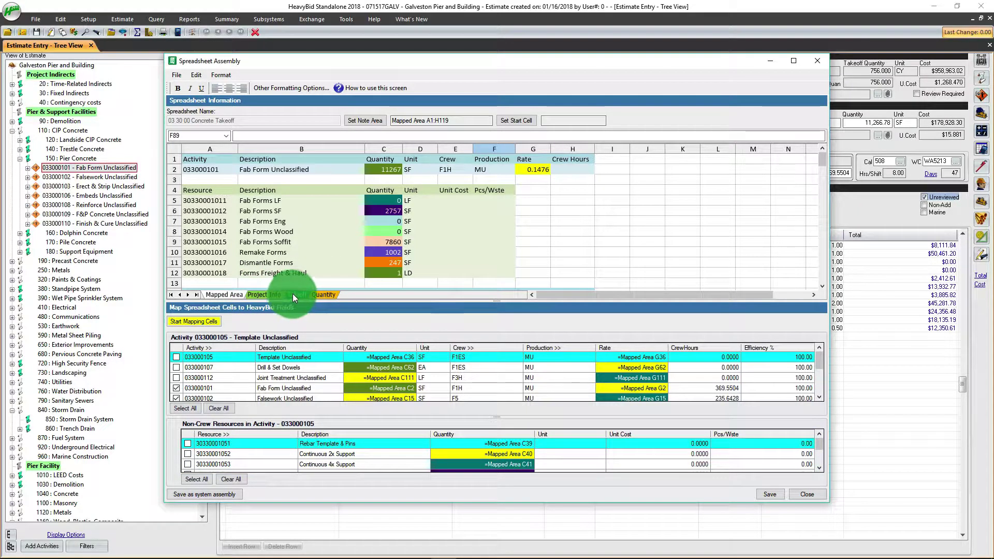
left_click(292, 294)
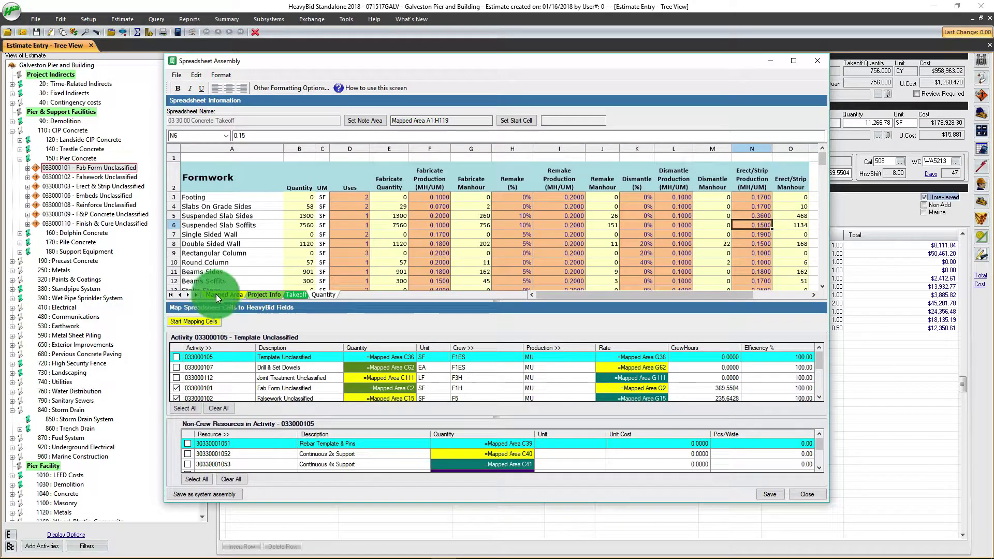
left_click(218, 295)
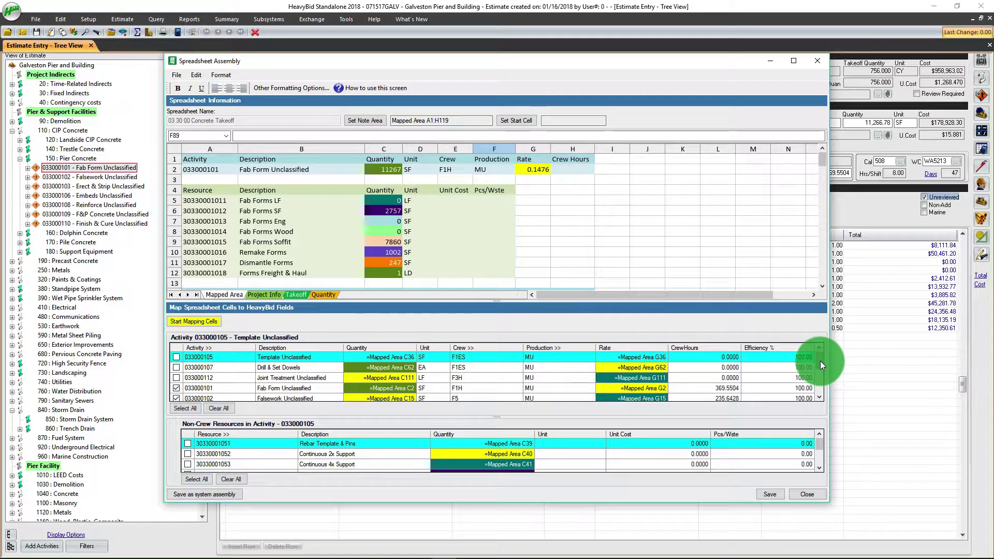
left_click_drag(820, 361, 820, 376)
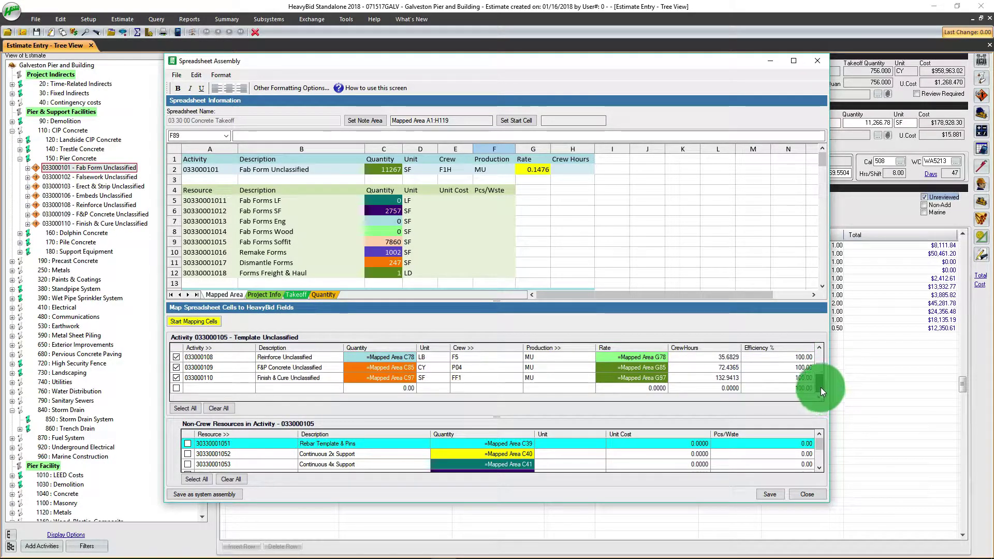
left_click_drag(820, 376, 823, 360)
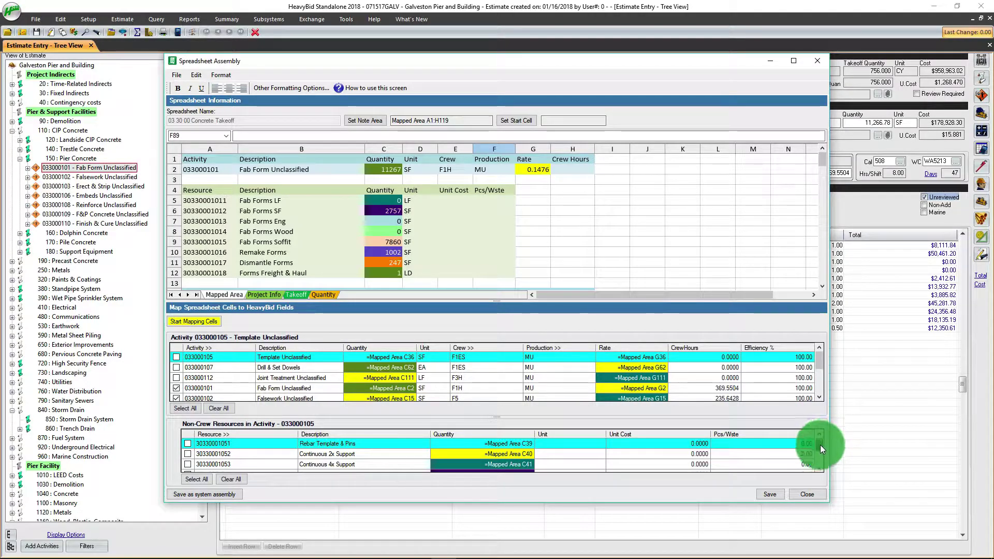
scroll(821, 446, "down", 1)
left_click_drag(818, 454, 822, 427)
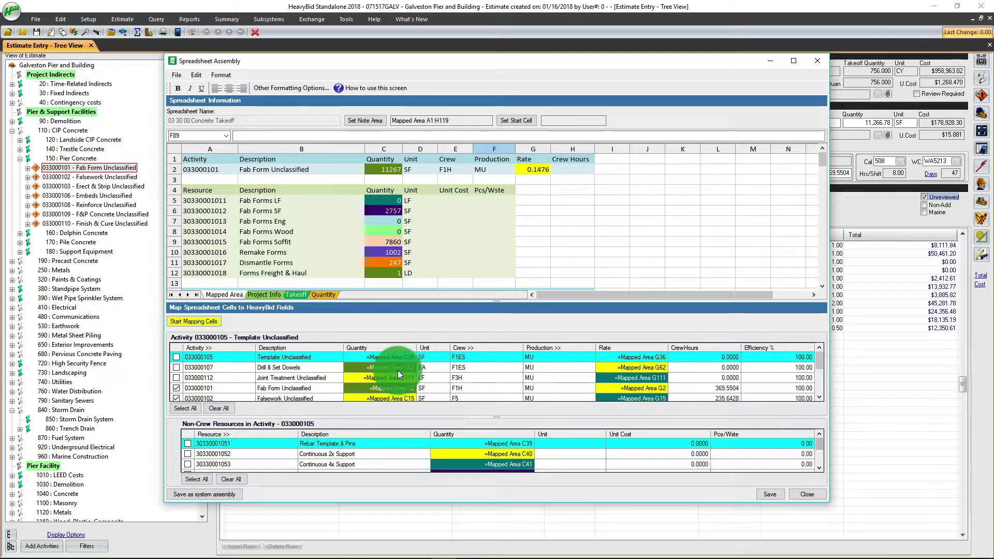
- Review the mappings for activity 033000101, then close the Concrete Takeoff assembly
left_click(300, 387)
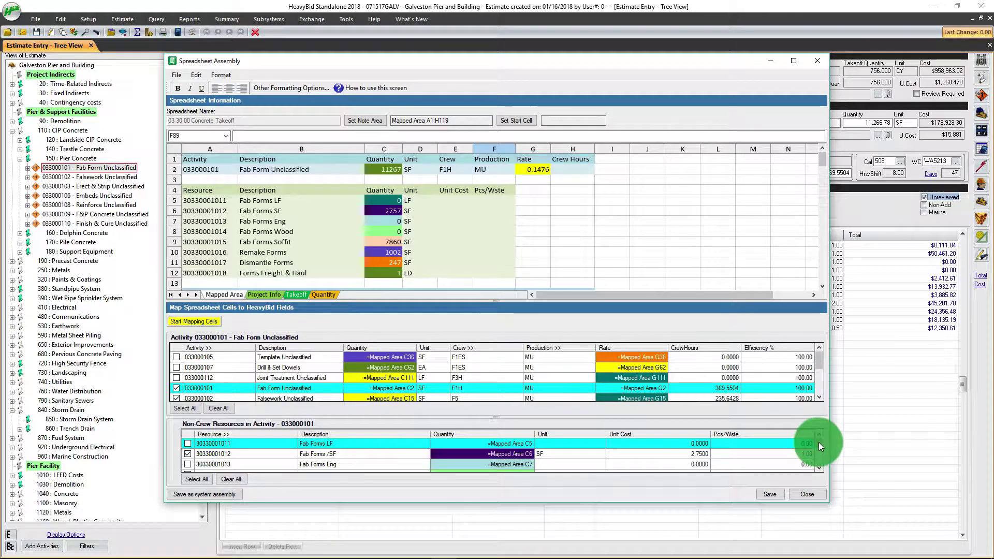
left_click_drag(819, 445, 819, 452)
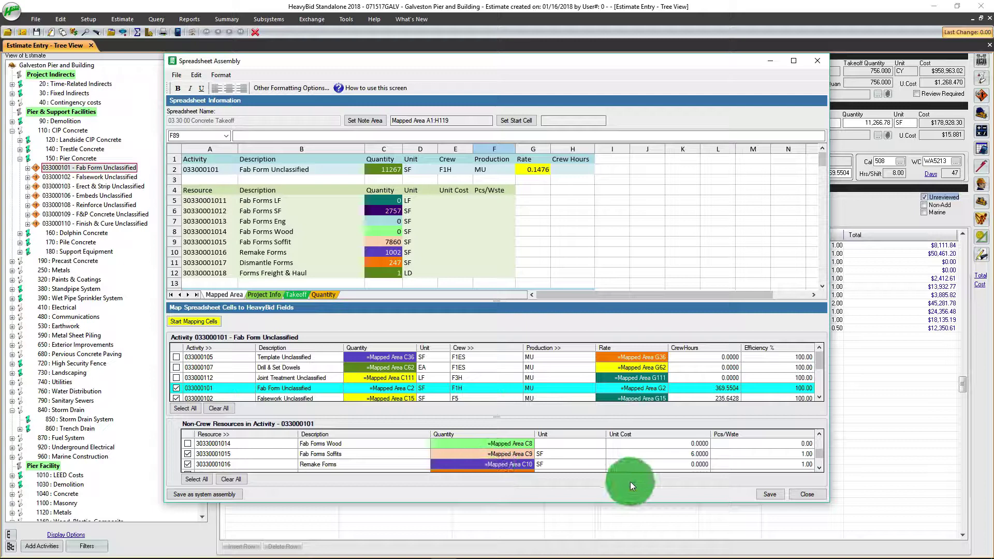
left_click(814, 492)
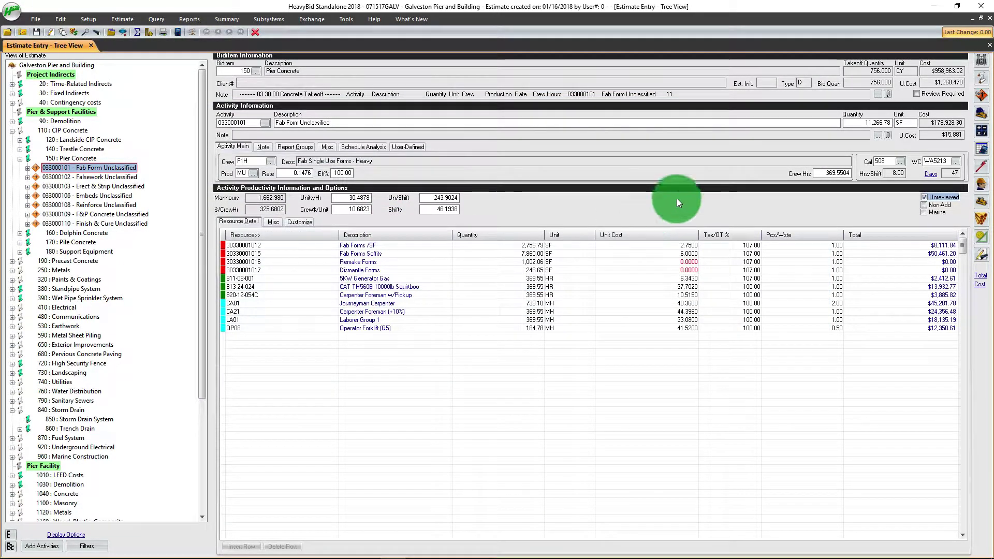
left_click(878, 94)
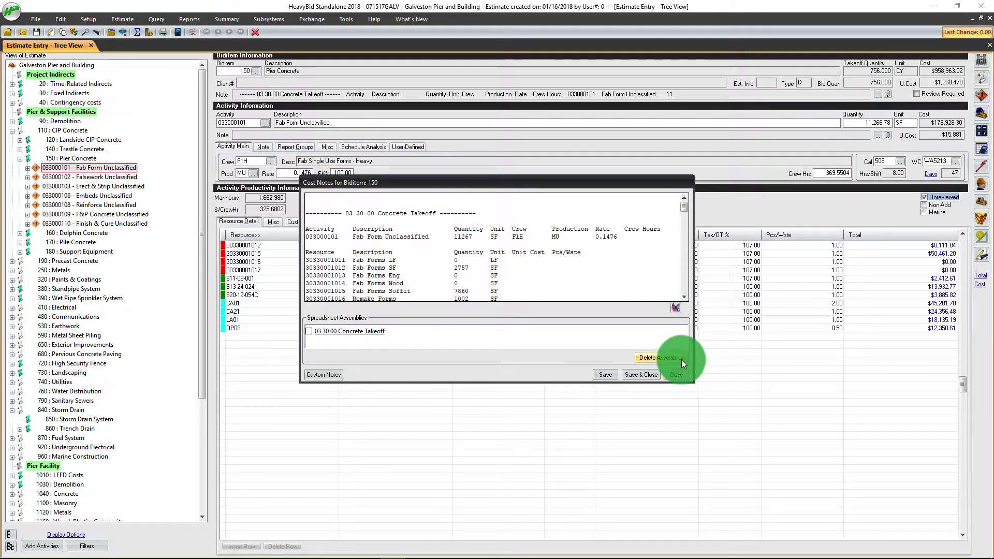
left_click_drag(694, 383, 896, 505)
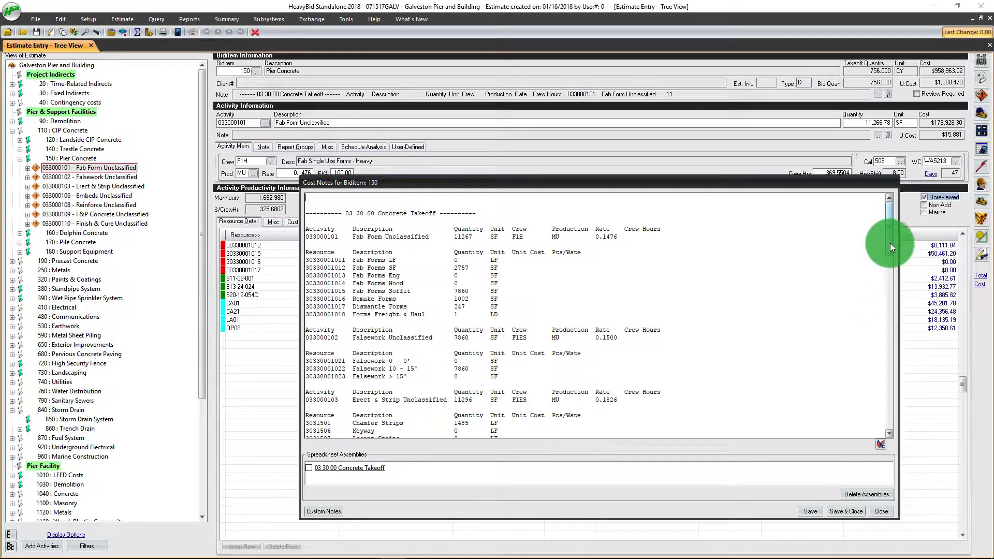
mouse_move(890, 243)
left_mouse_down()
mouse_move(895, 416)
mouse_move(906, 215)
left_mouse_up()
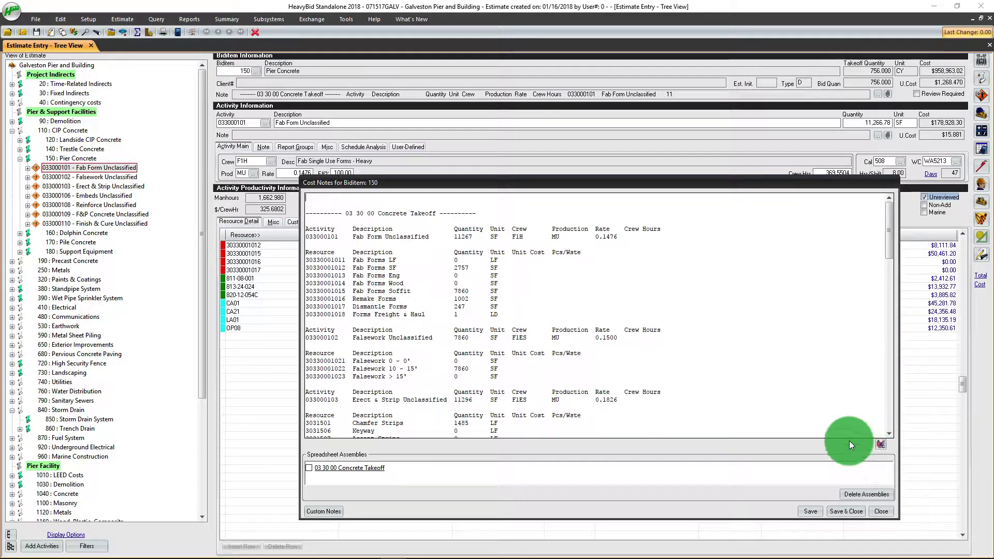
left_click(351, 475)
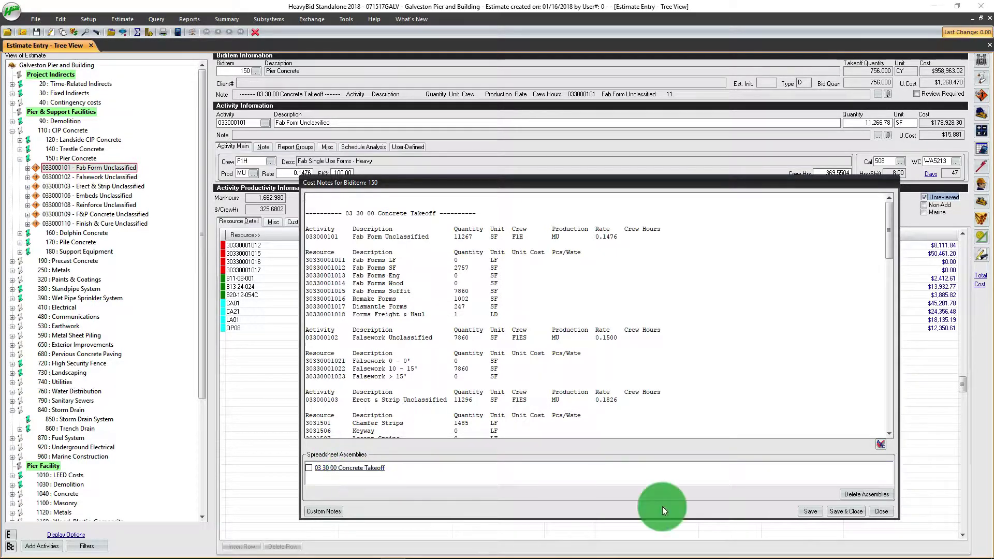
left_click(879, 513)
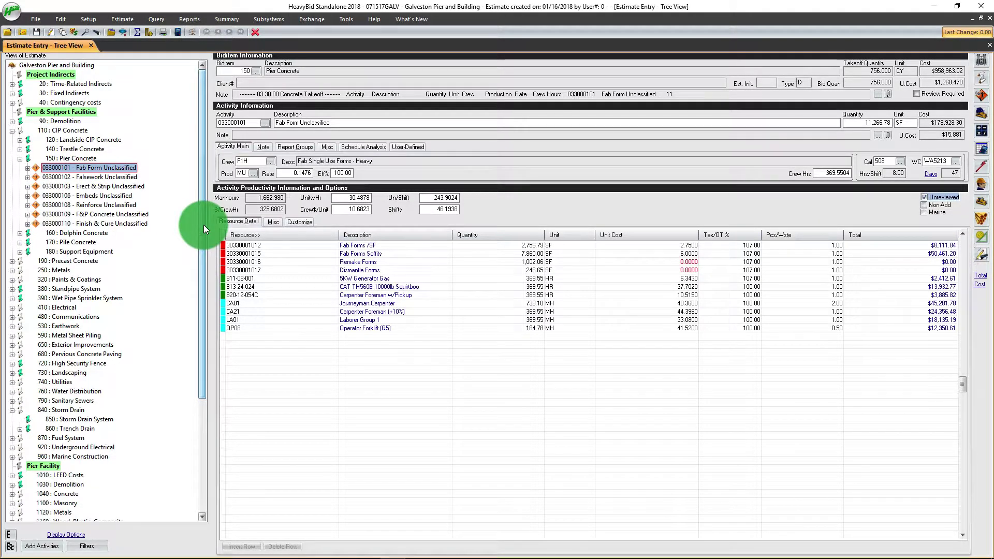
left_click_drag(204, 224, 193, 266)
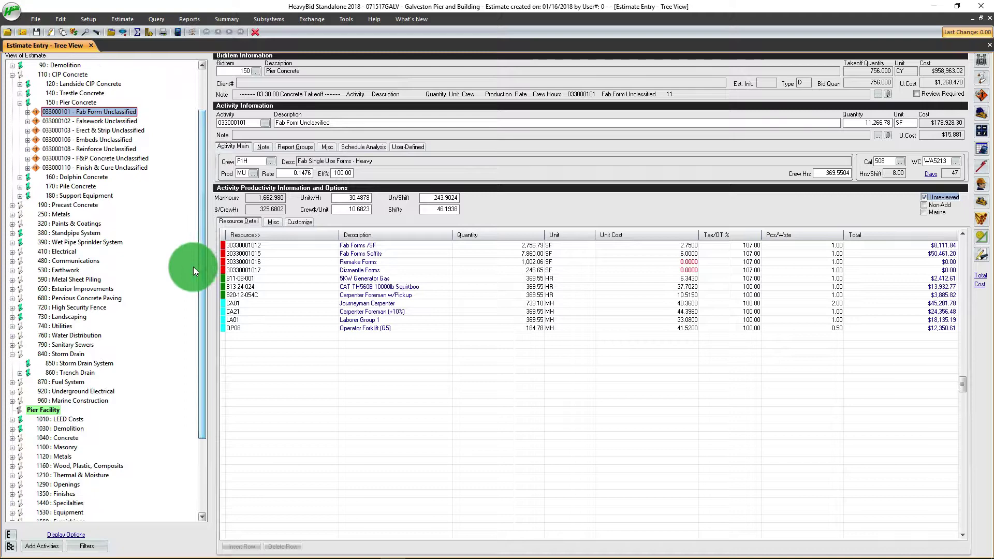
- Select biditem 850 Storm Drain System and list its spreadsheet assemblies
left_click(63, 363)
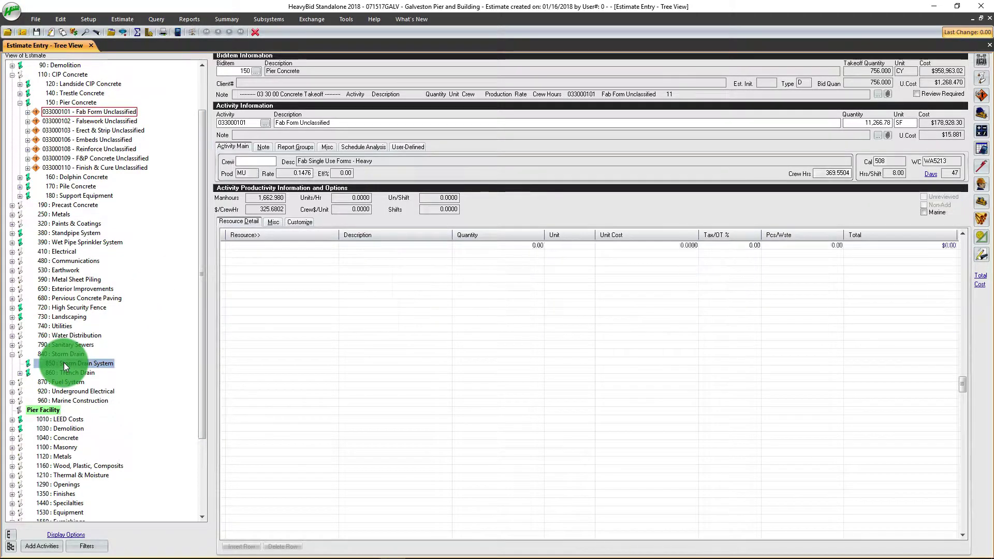
left_click(983, 149)
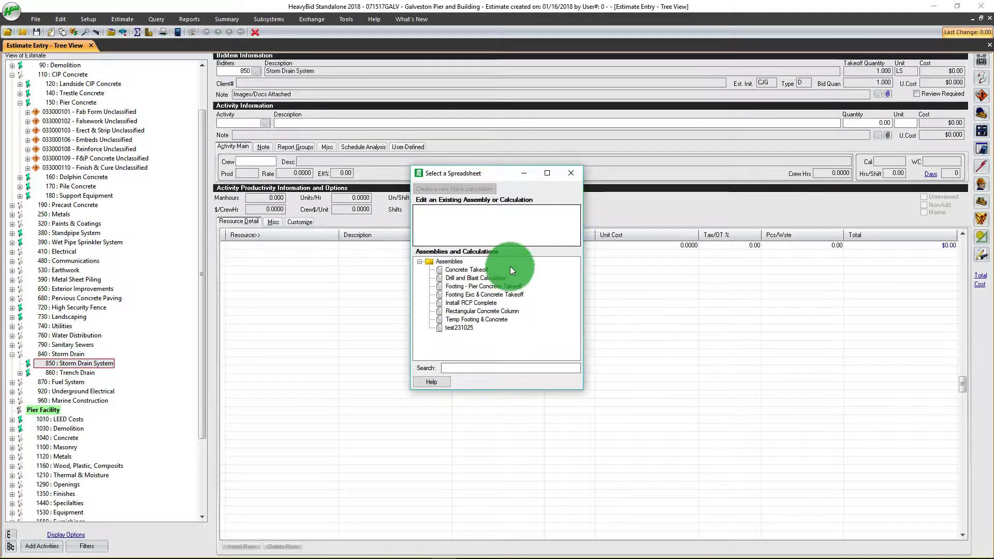
- Open Install RCP Complete and enter dimensions 1.5, 3, 3, 3, 0, 6, 6, 10, 2 and 560 LF trench length
double_click(474, 305)
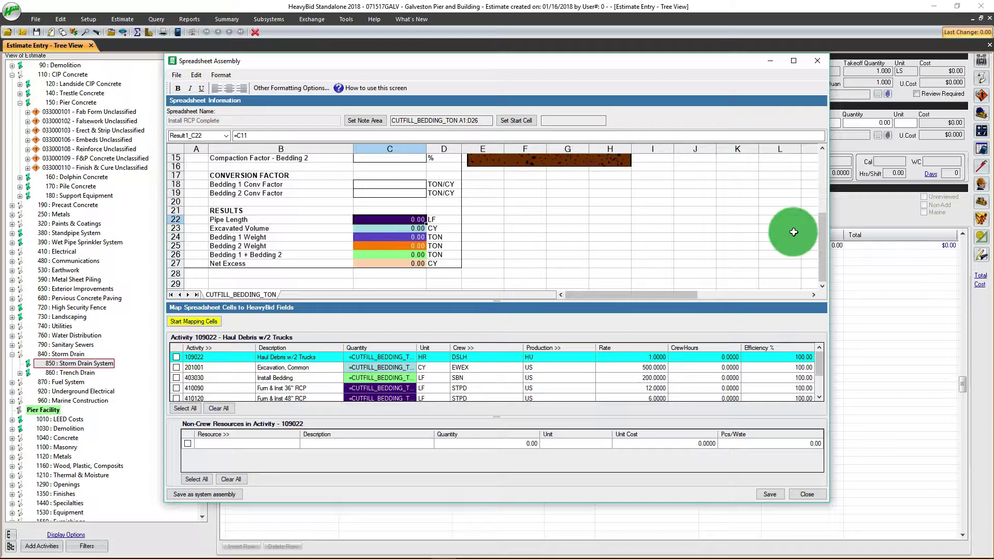
left_click_drag(824, 245, 825, 172)
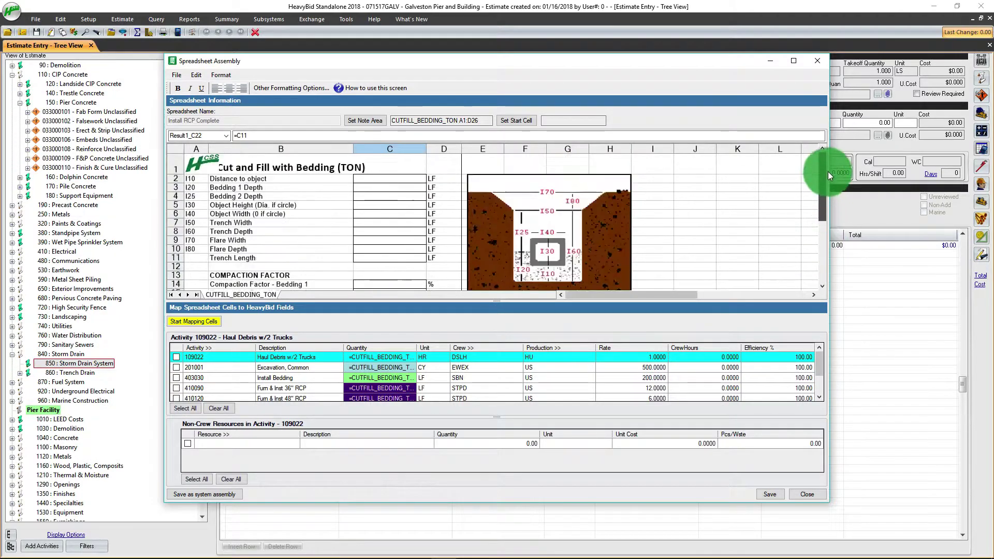
left_click(412, 178)
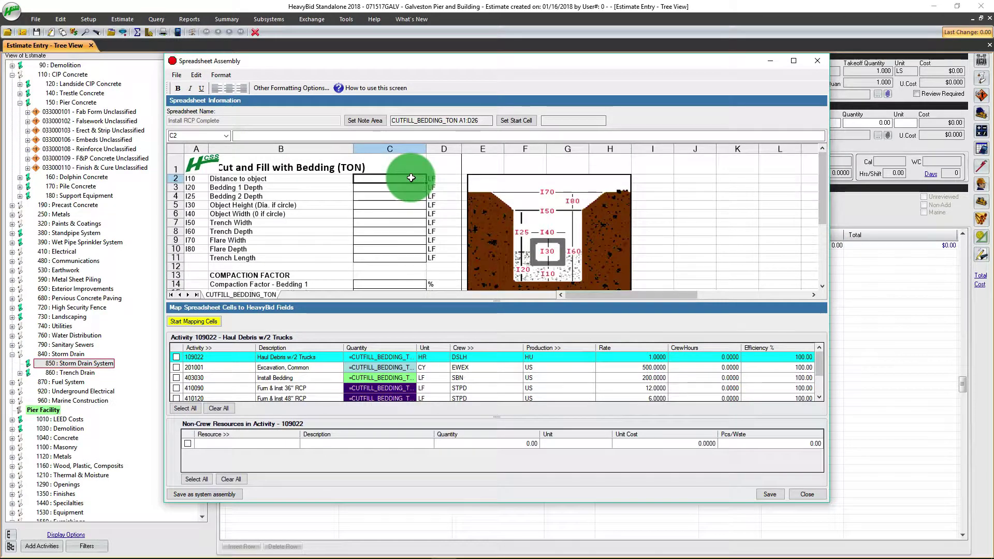
type("1,5")
key("Return")
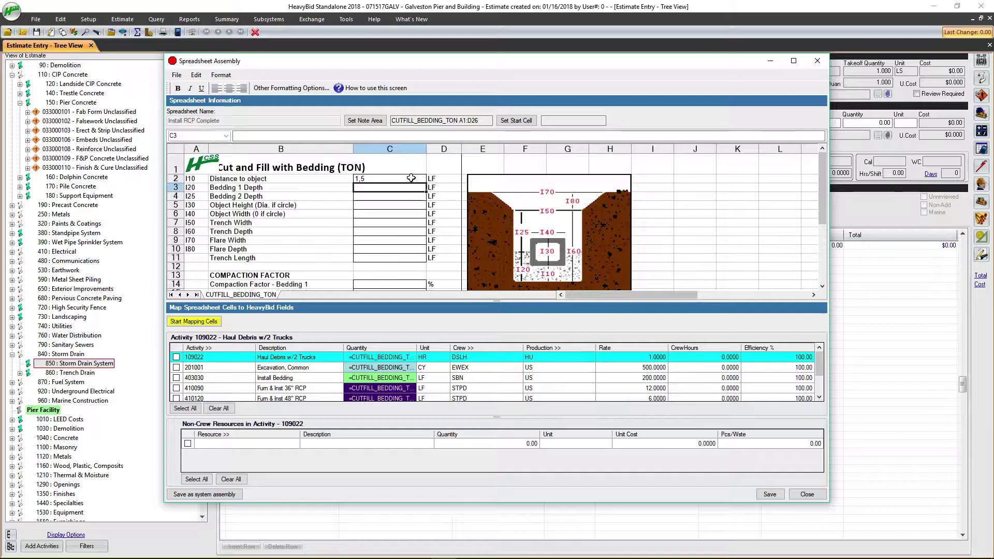
type("3")
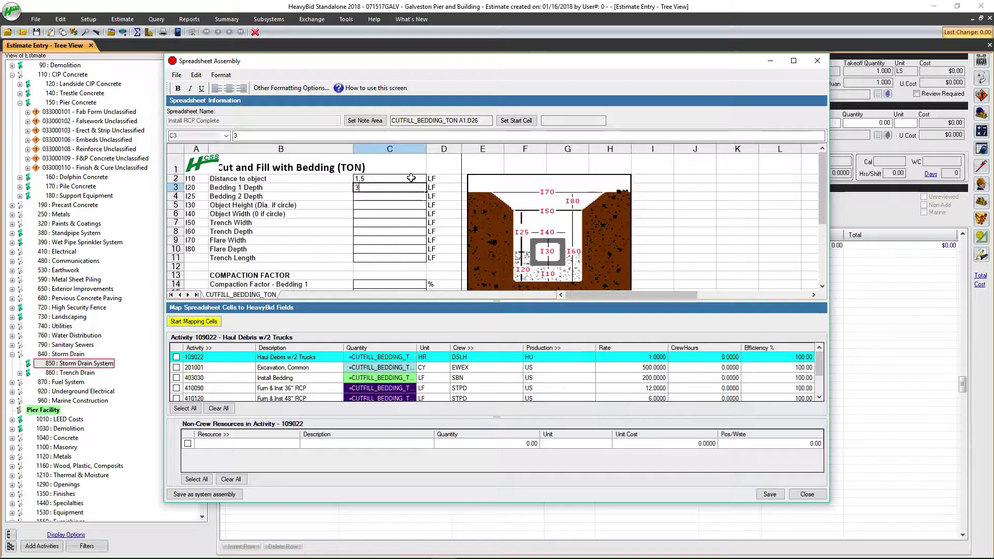
key("Return")
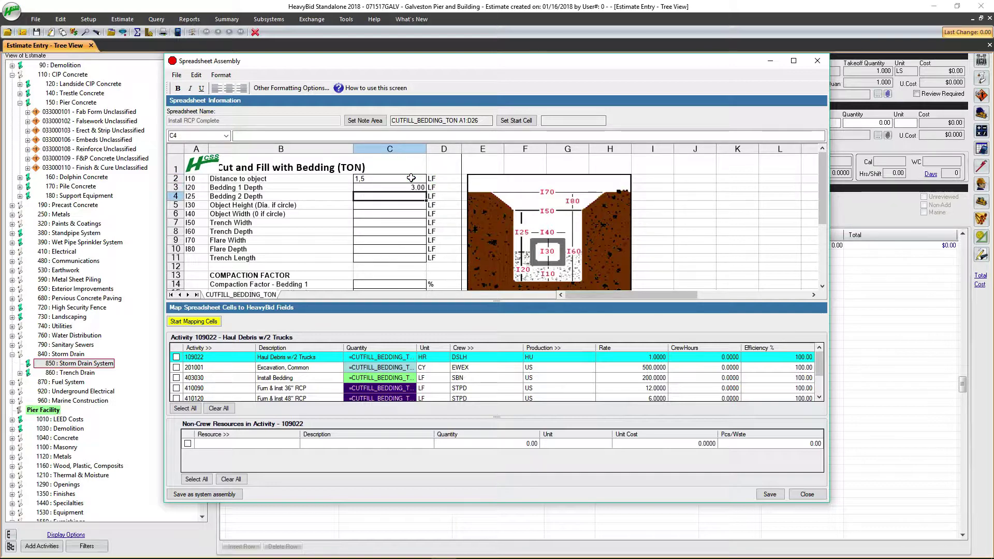
key("Return")
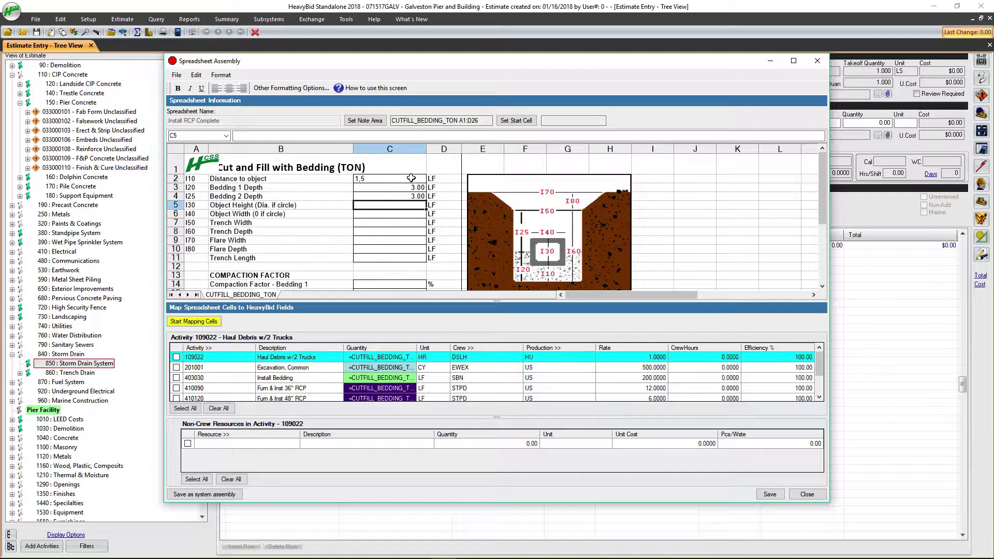
type("3")
key("Return")
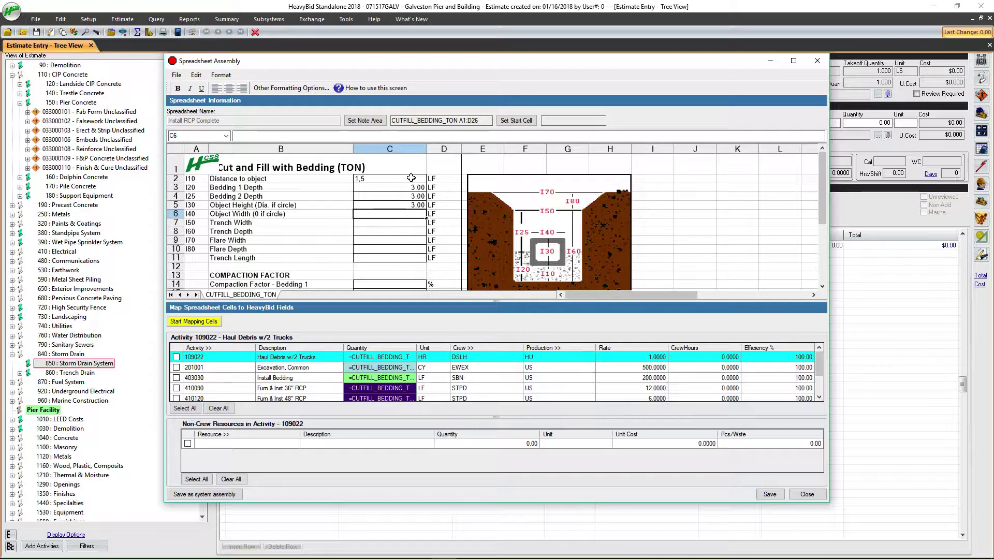
type("0")
key("Return")
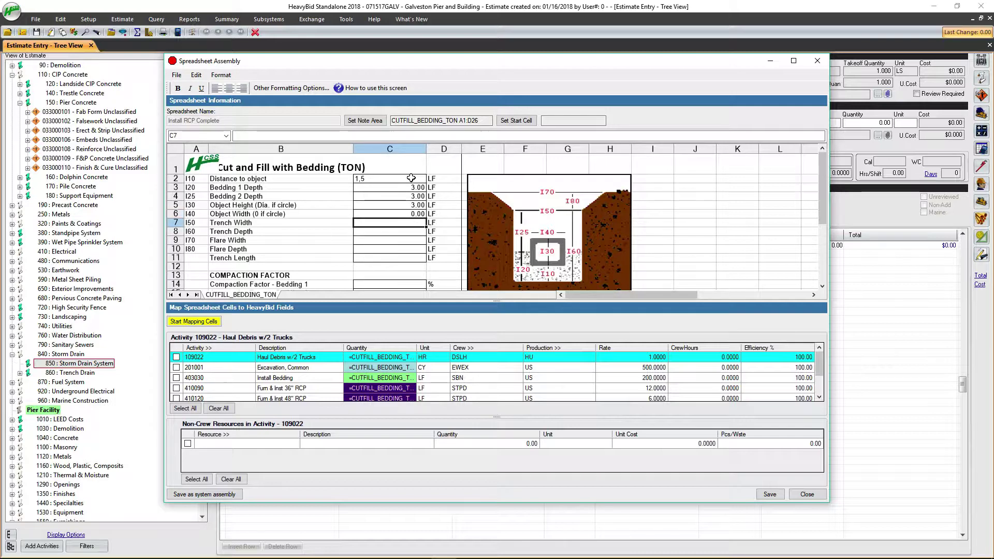
type("6")
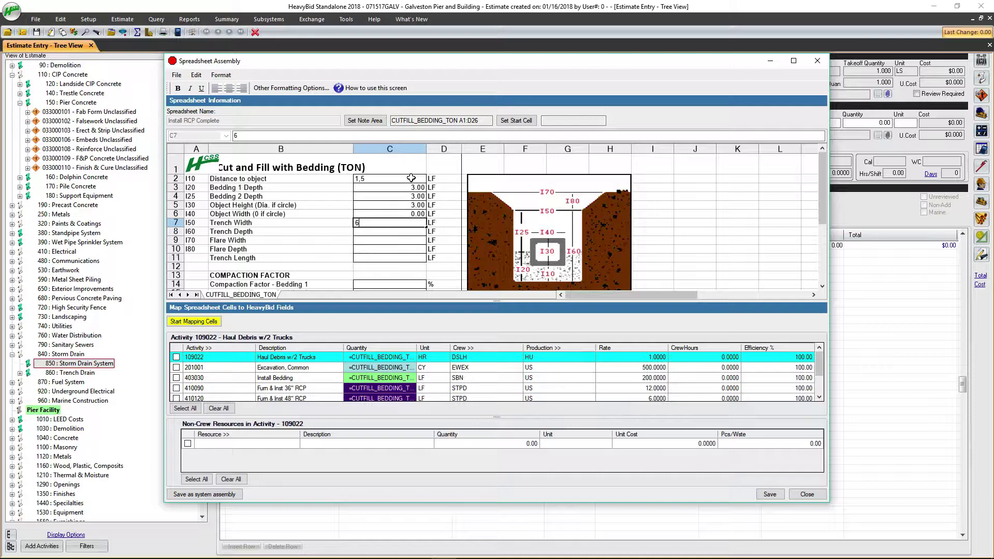
key("Return")
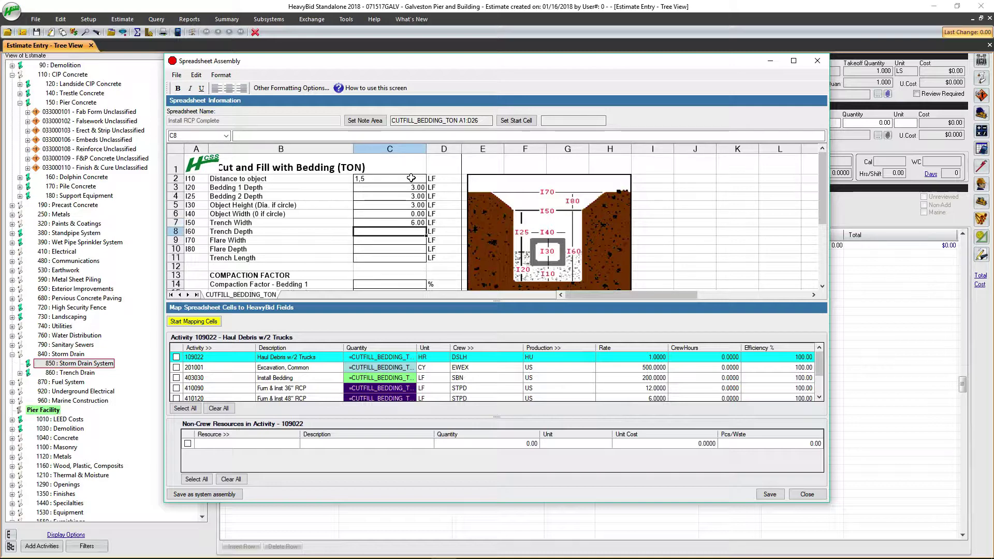
type("6")
key("Return")
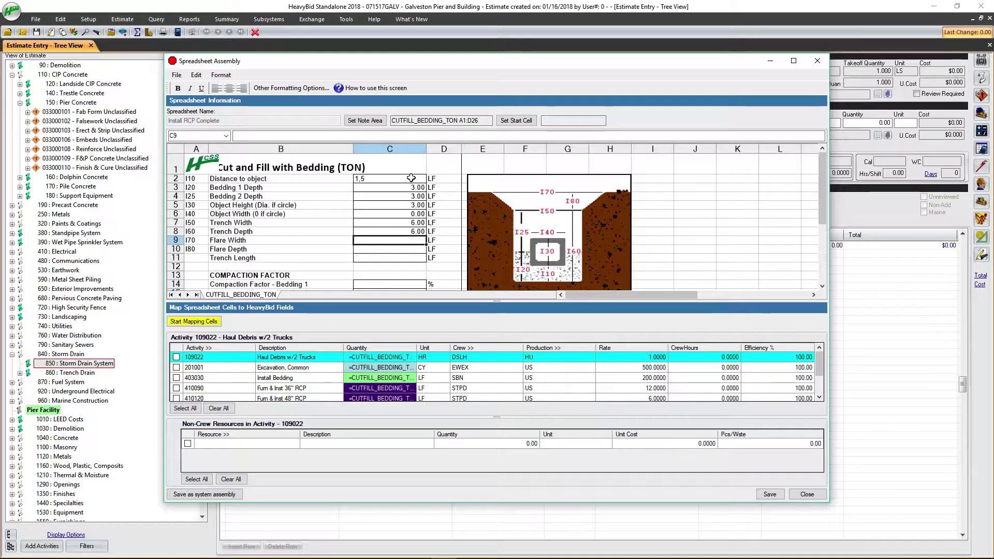
type("10")
key("Return")
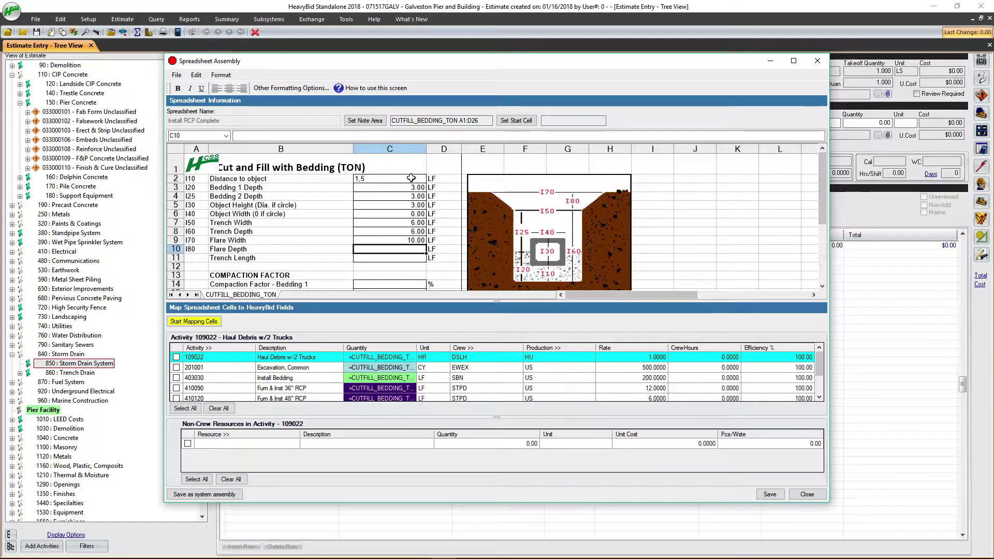
type("2")
key("Return")
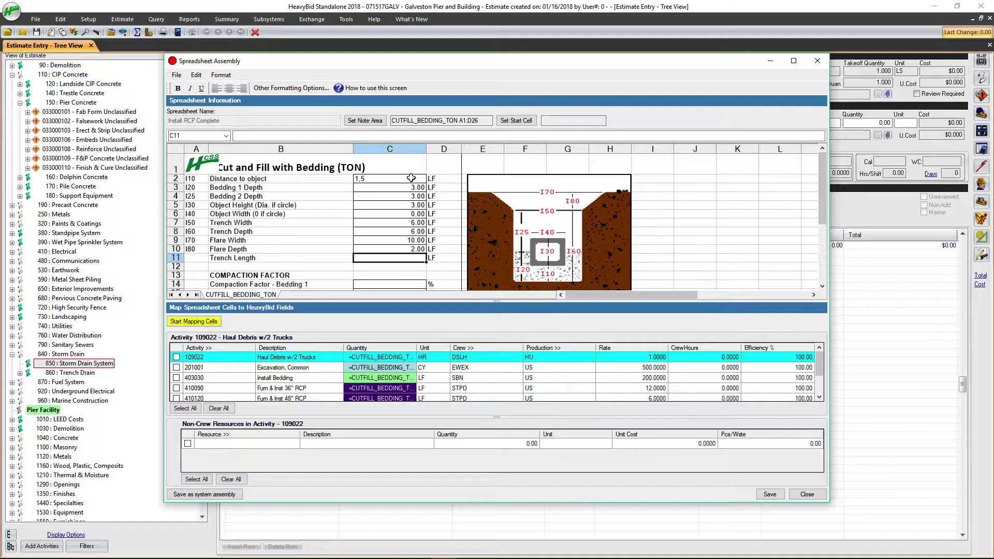
type("560")
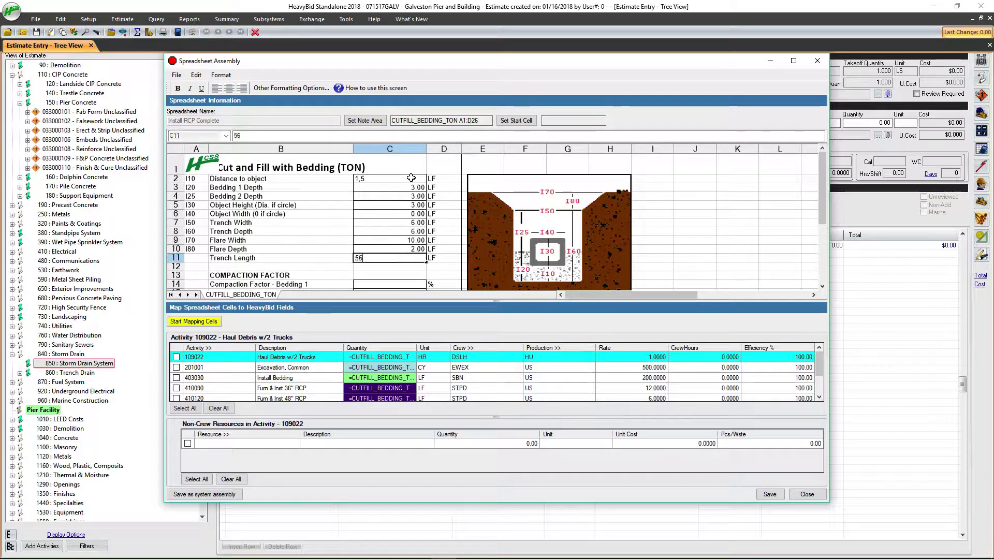
key("Return")
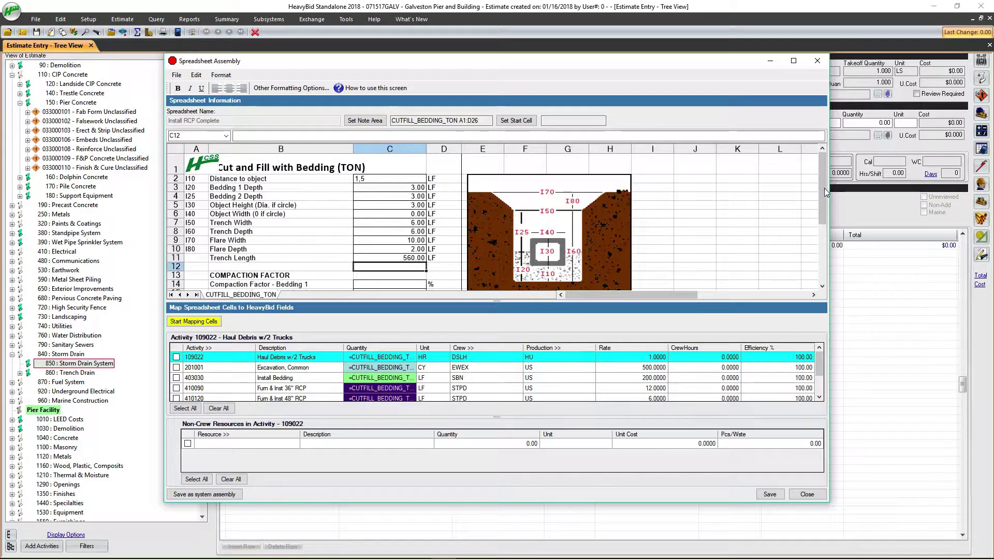
left_click_drag(823, 201, 823, 226)
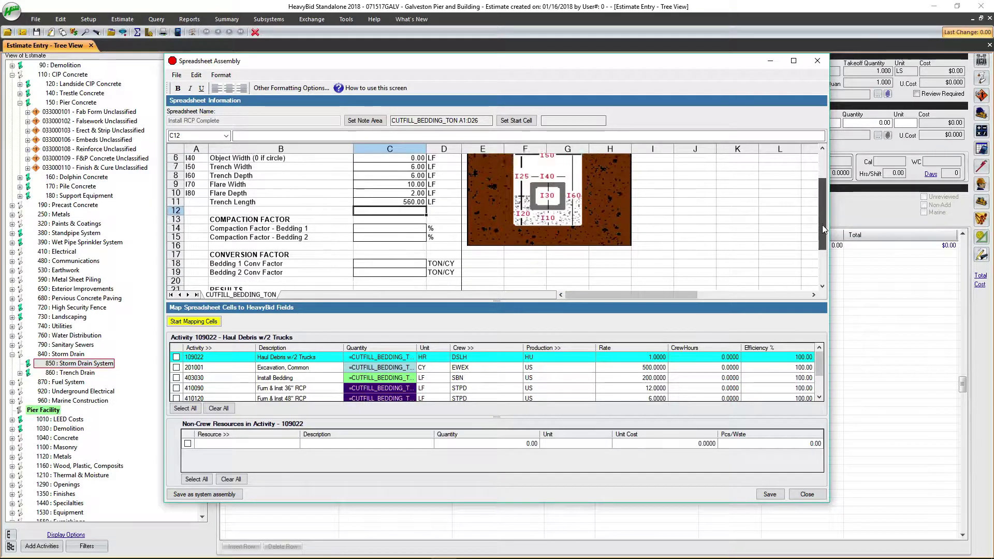
- Set both bedding compaction factors to 90% and both conversion factors to 1.50 TON/CY
left_click(403, 222)
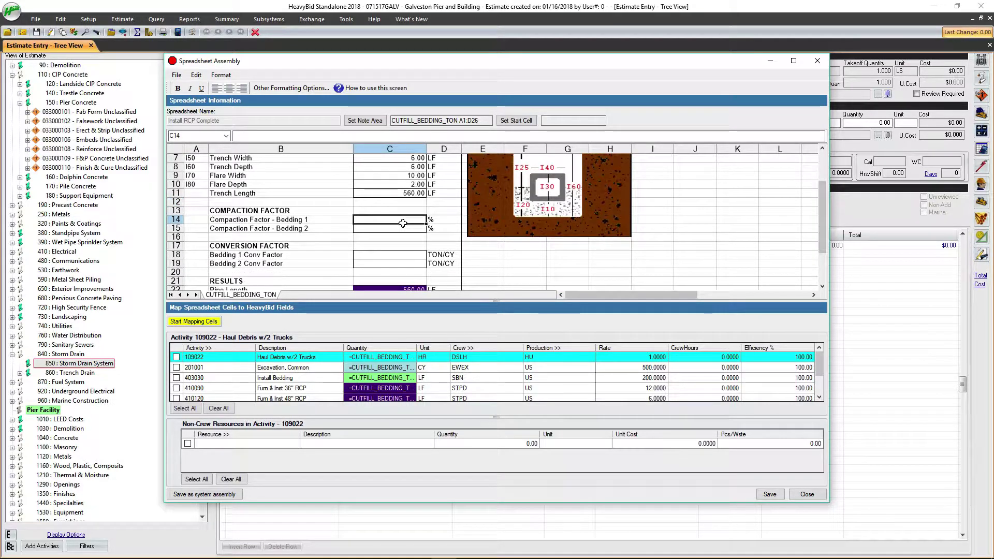
type("90")
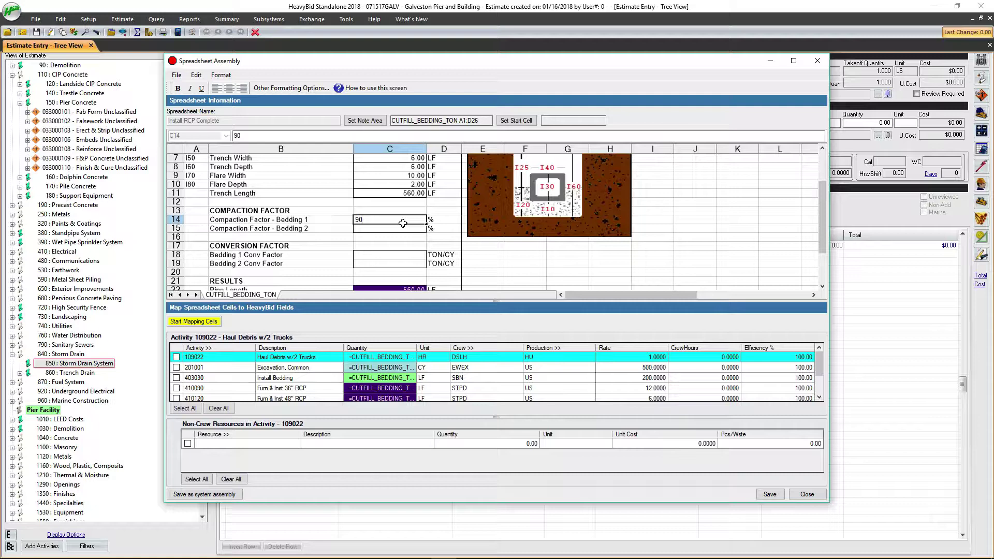
key("Return")
type("90")
key("Return")
key("Return")
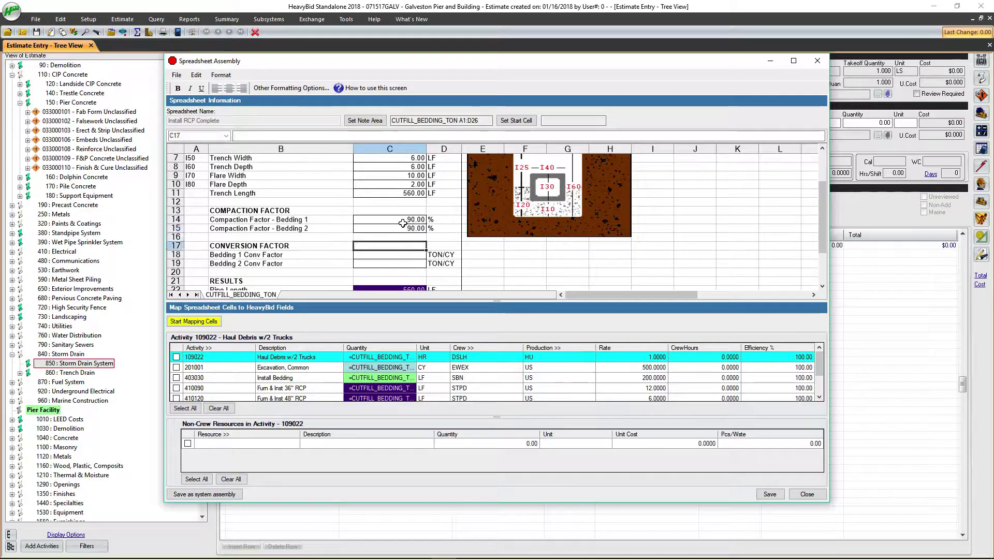
key("Return")
type("1.5")
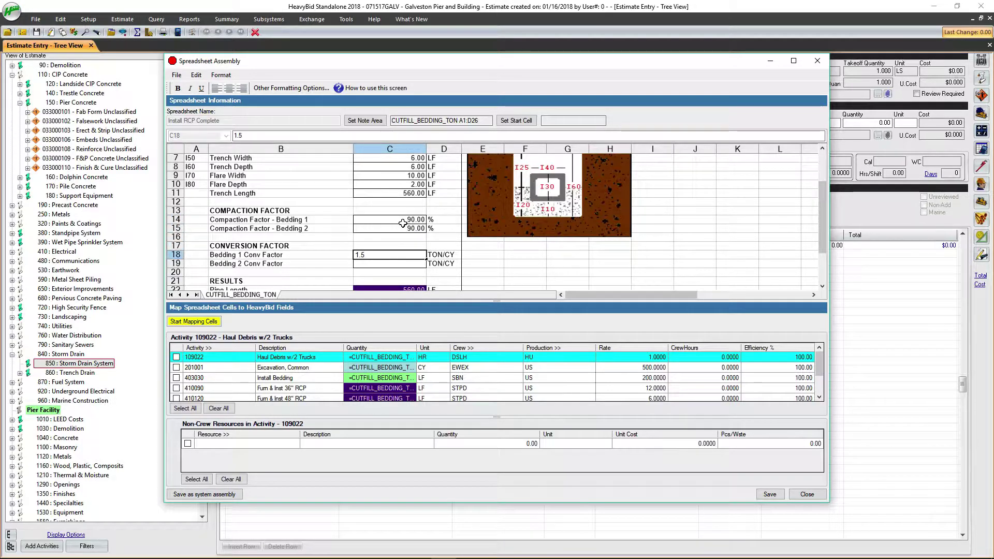
type("50")
key("Return")
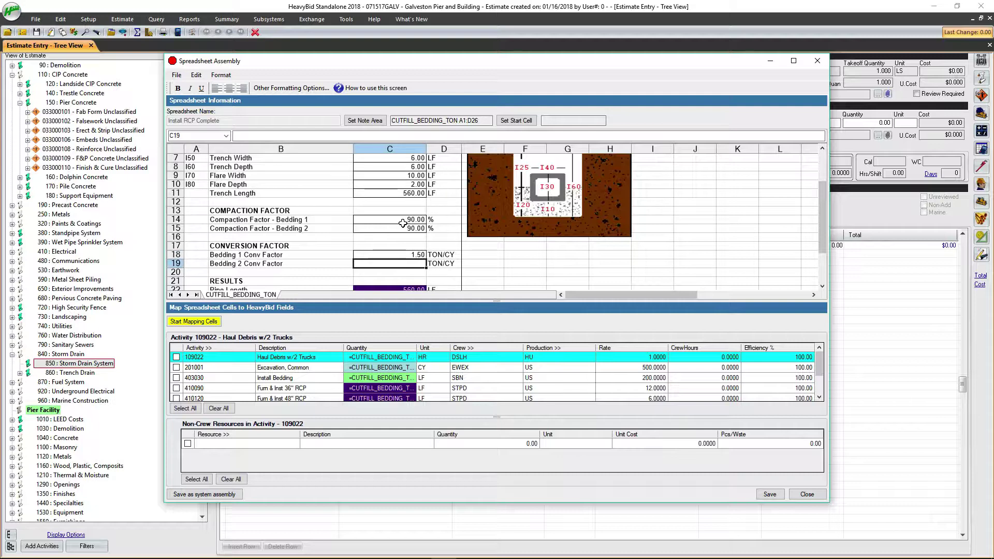
type("1.5")
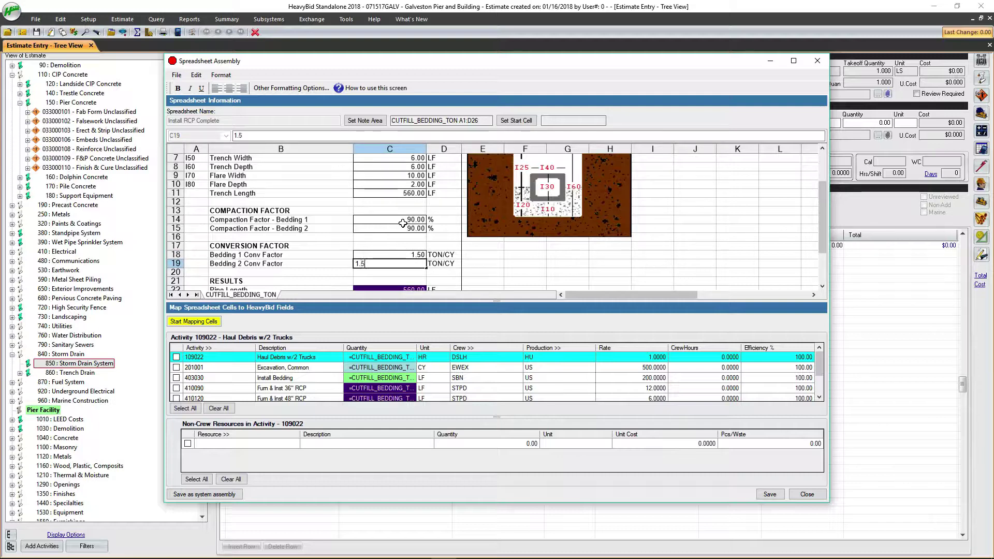
key("Return")
key("Down")
key("Down")
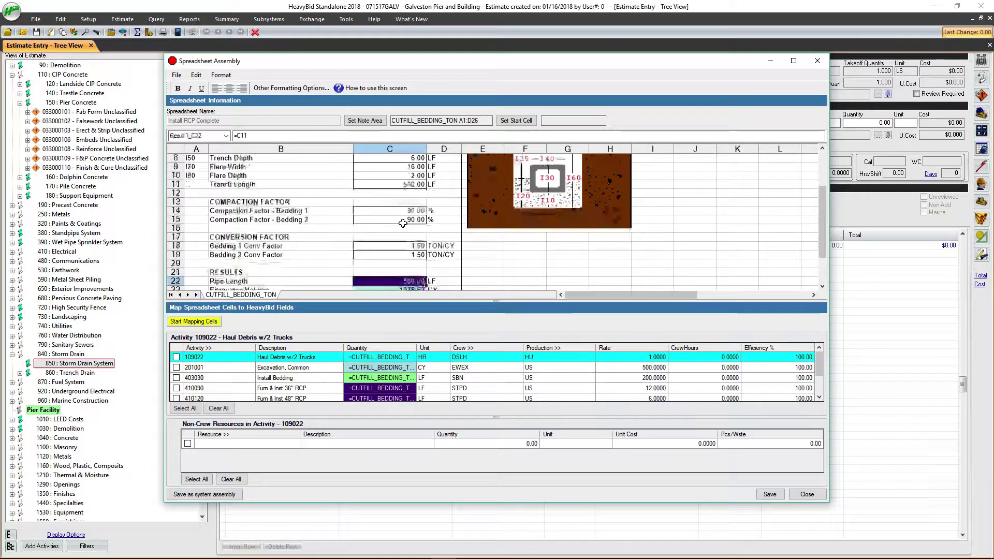
key("Down")
key("Down")
key("Down")
key("Down")
key("Down")
key("Down")
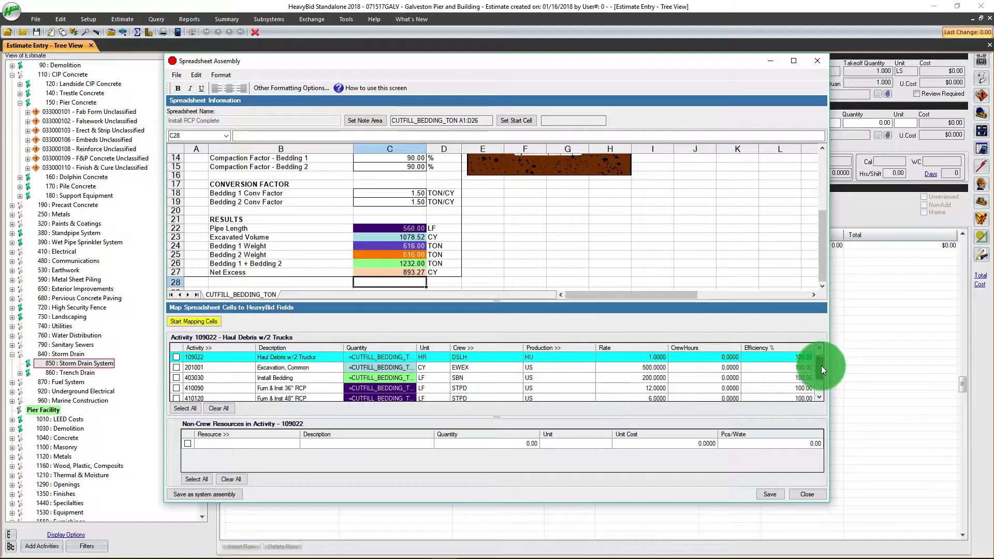
left_click_drag(821, 365, 821, 357)
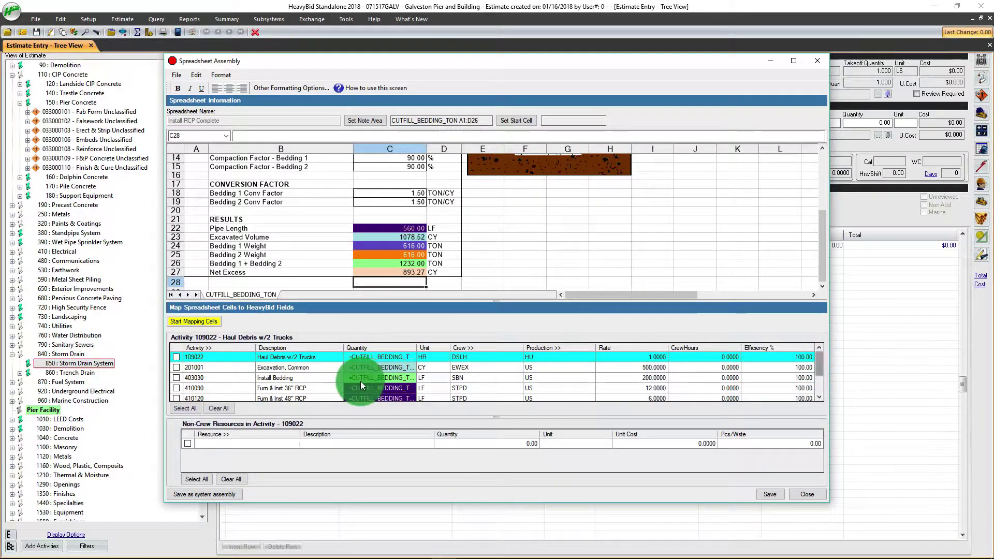
- Map activities 109022 Haul Debris, 201001 Excavation, 403030 Install Bedding and 410090 Furn & Inst 36" RCP
left_click(177, 358)
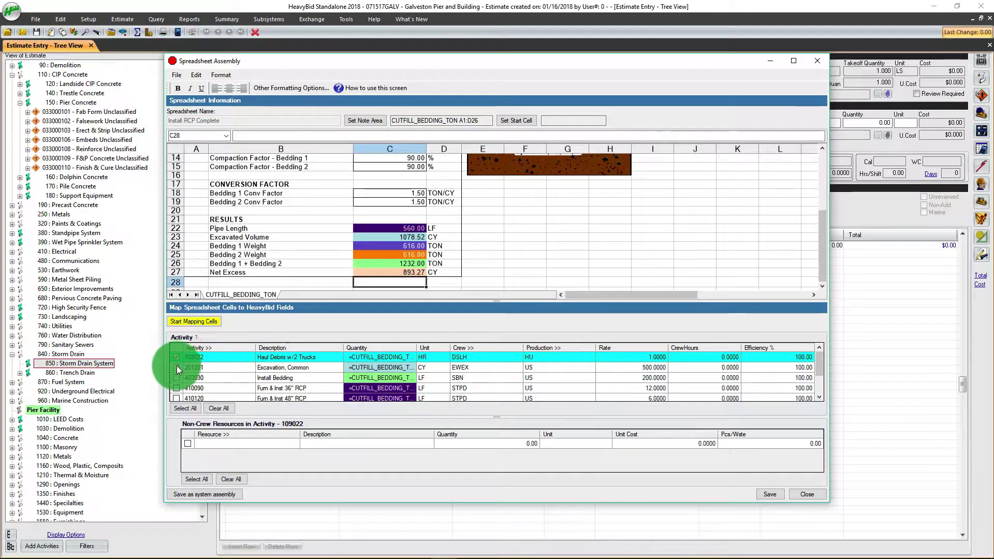
left_click(176, 366)
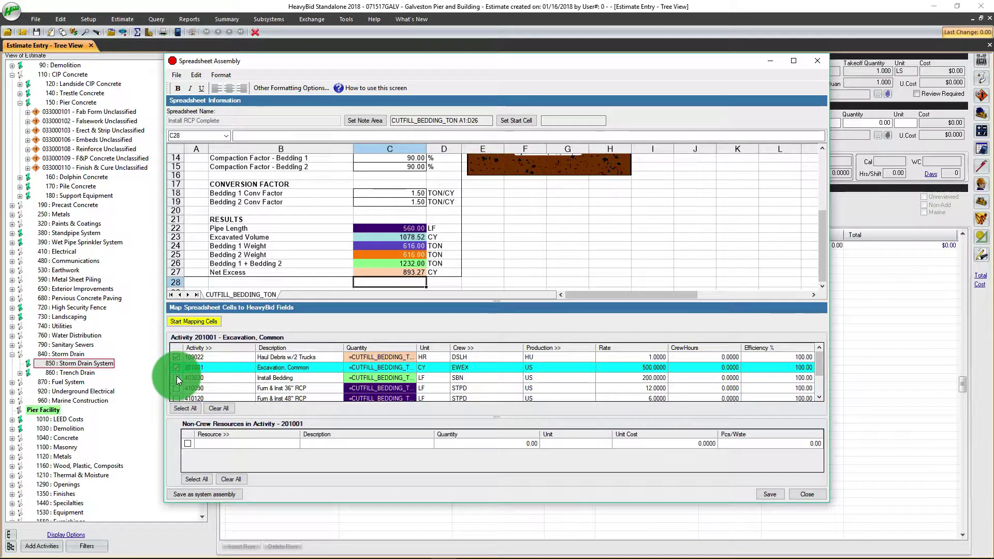
left_click(177, 378)
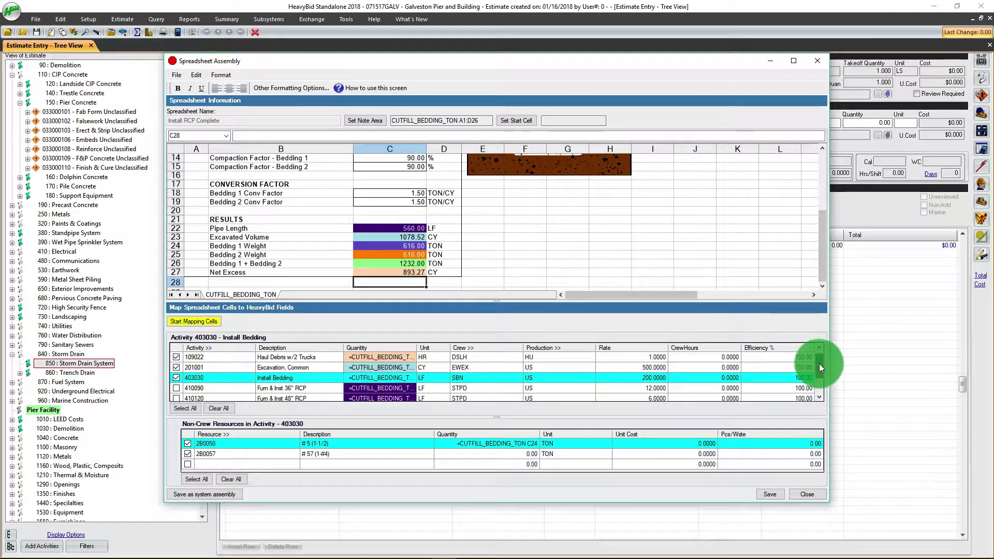
left_click_drag(820, 364, 819, 375)
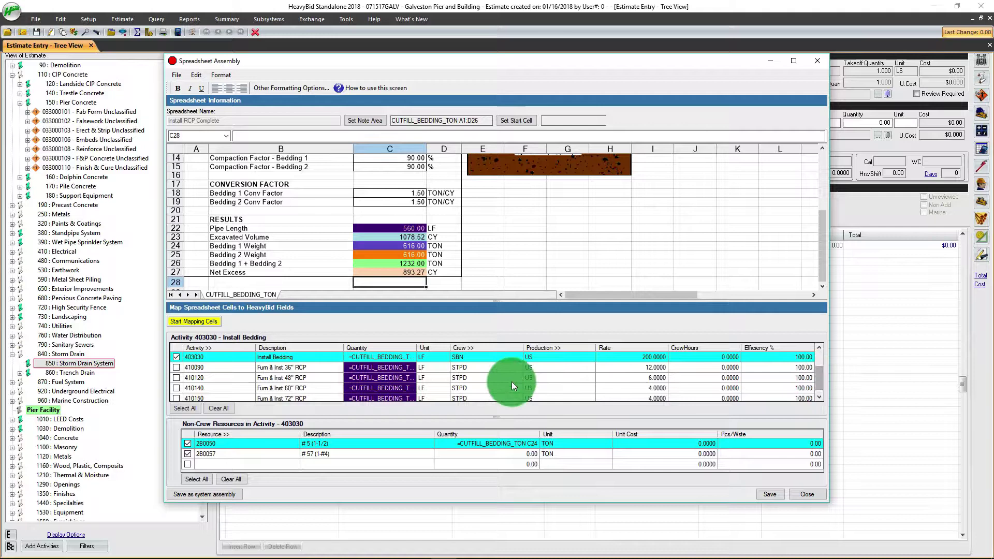
left_click(177, 368)
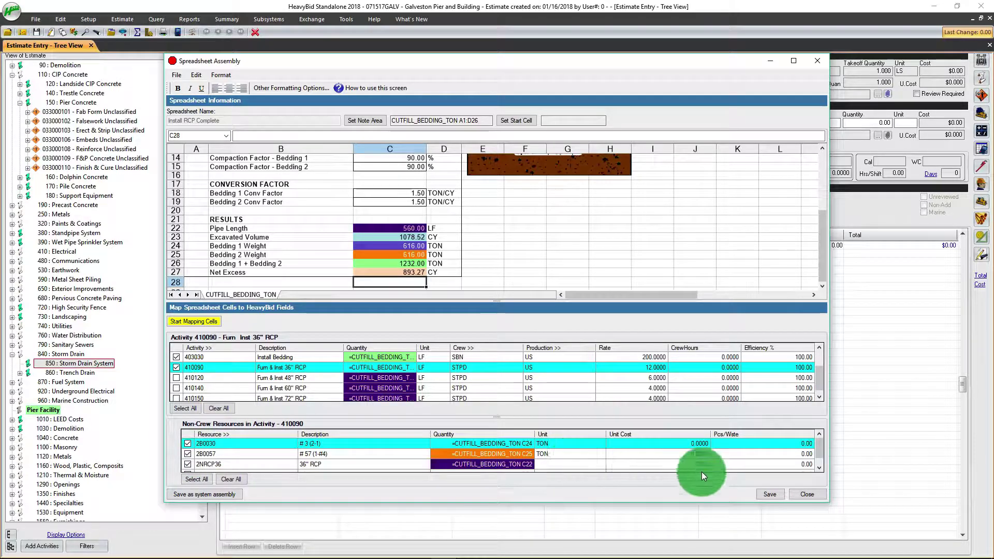
- Close and save the Install RCP Complete assembly, then expand 850 Storm Drain System
left_click(797, 492)
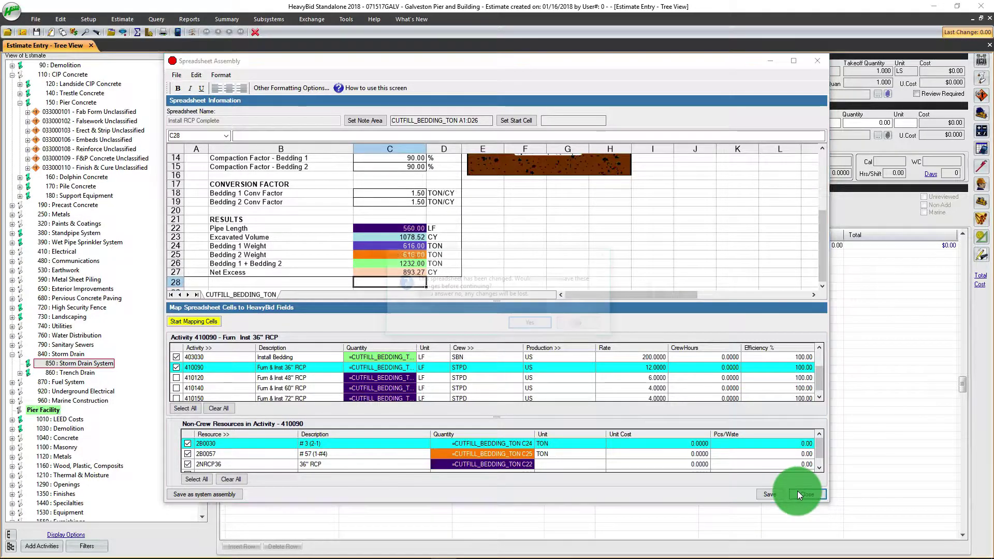
left_click(536, 323)
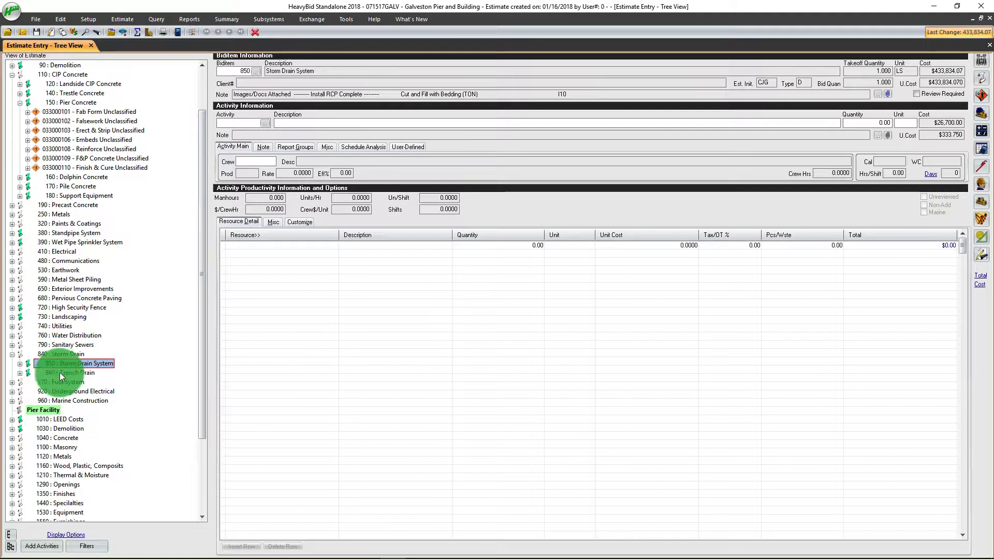
left_click(22, 362)
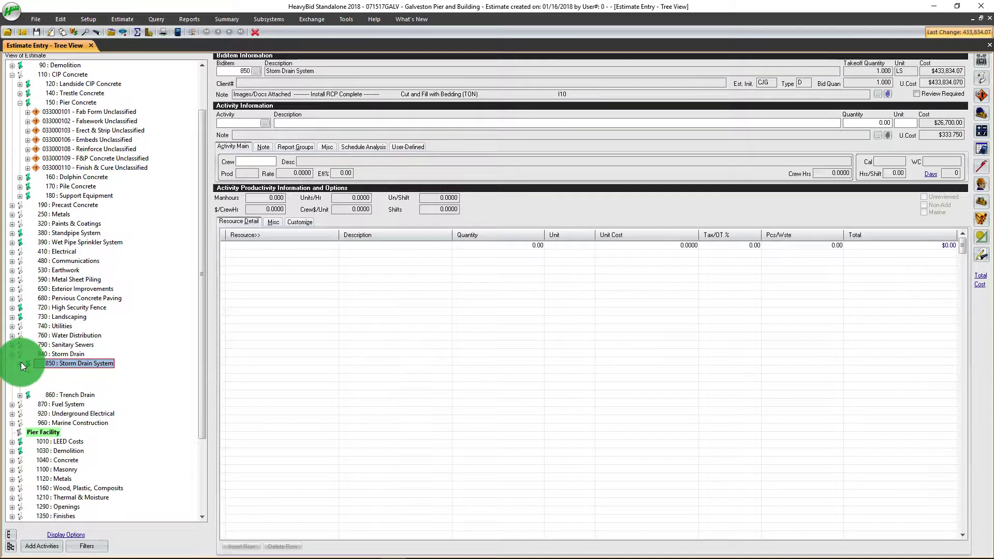
- Review the Haul Debris and Furn & Inst 36" RCP activities, then open the biditem cost notes
left_click(53, 374)
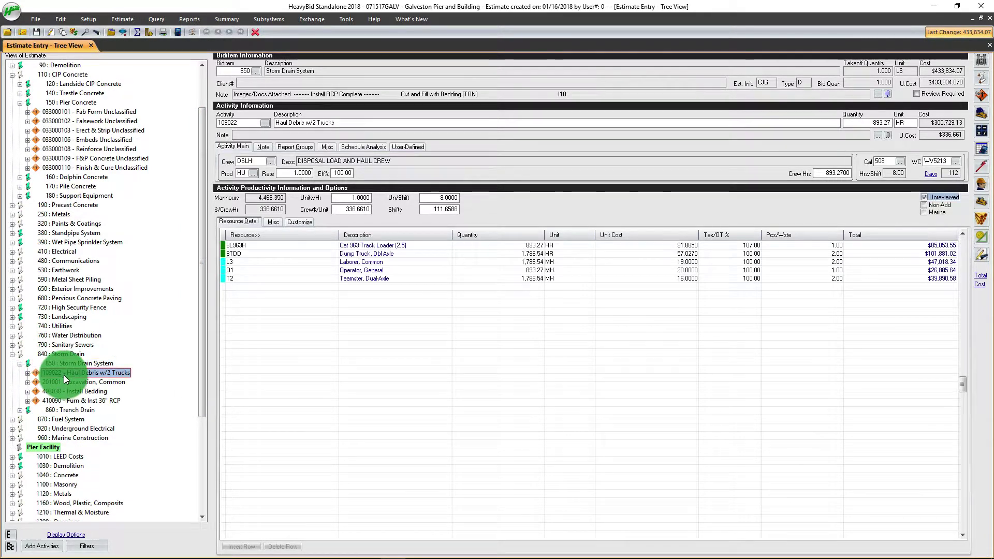
left_click(78, 398)
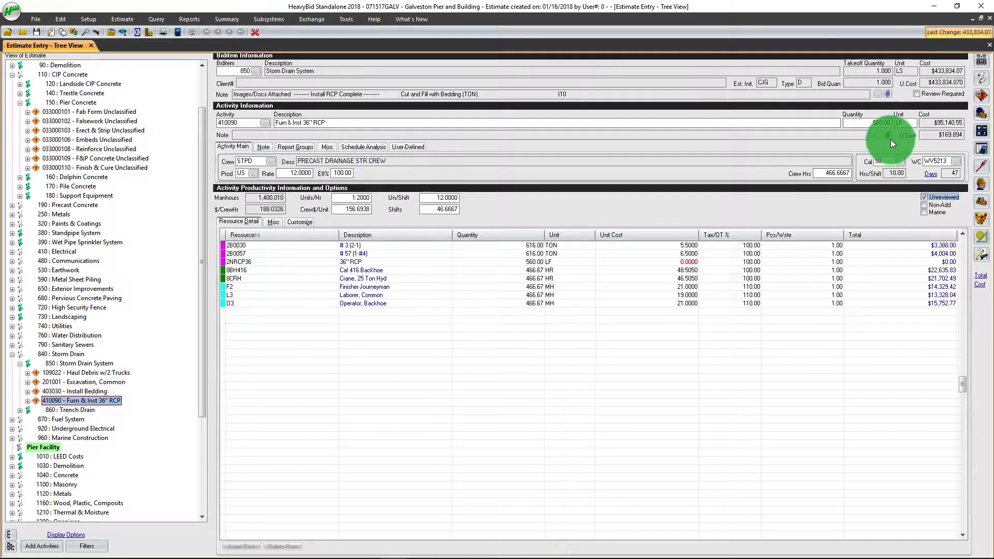
left_click(883, 94)
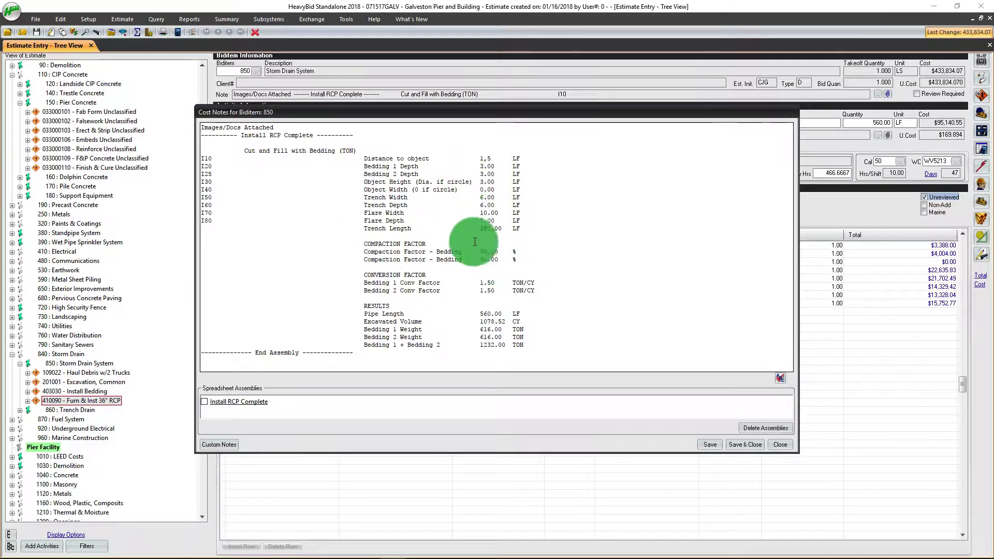
- Reopen Install RCP Complete, change the C11 trench length to 650 LF, and save
left_click(237, 403)
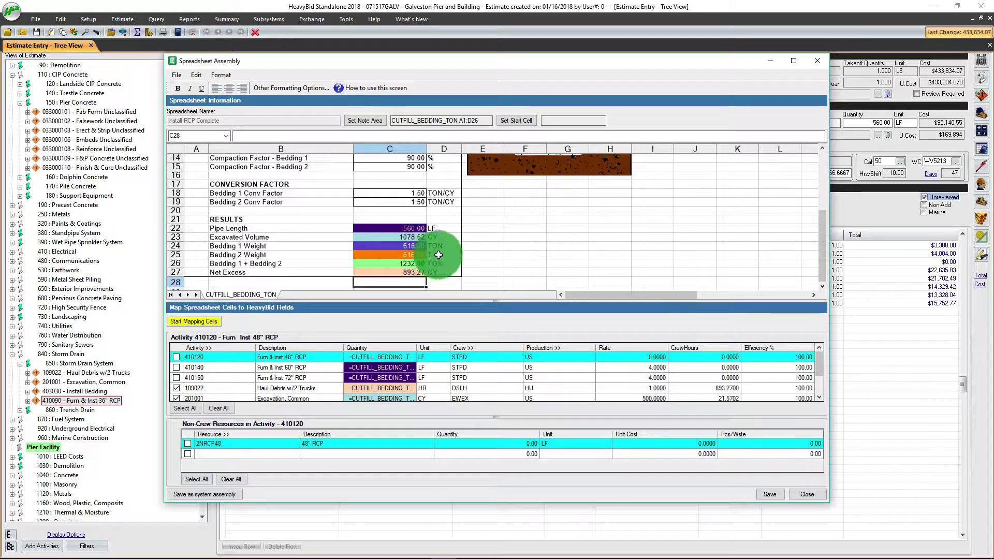
left_click_drag(825, 256, 829, 221)
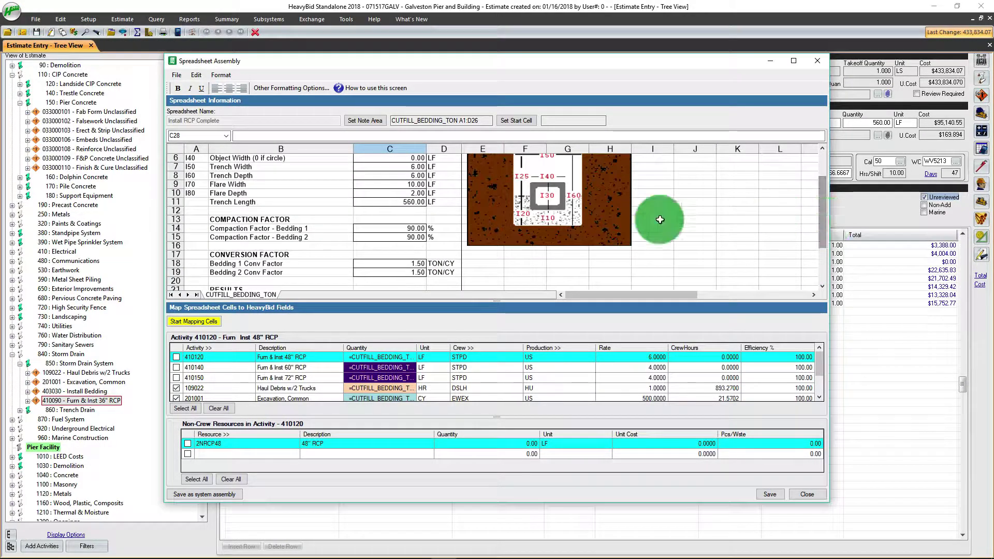
double_click(400, 202)
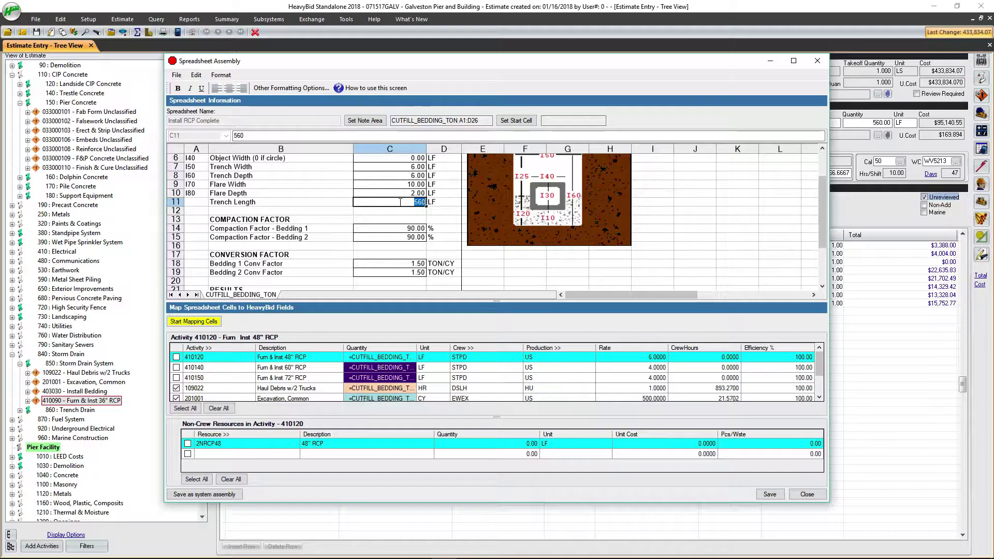
type("65")
type("0")
key("Return")
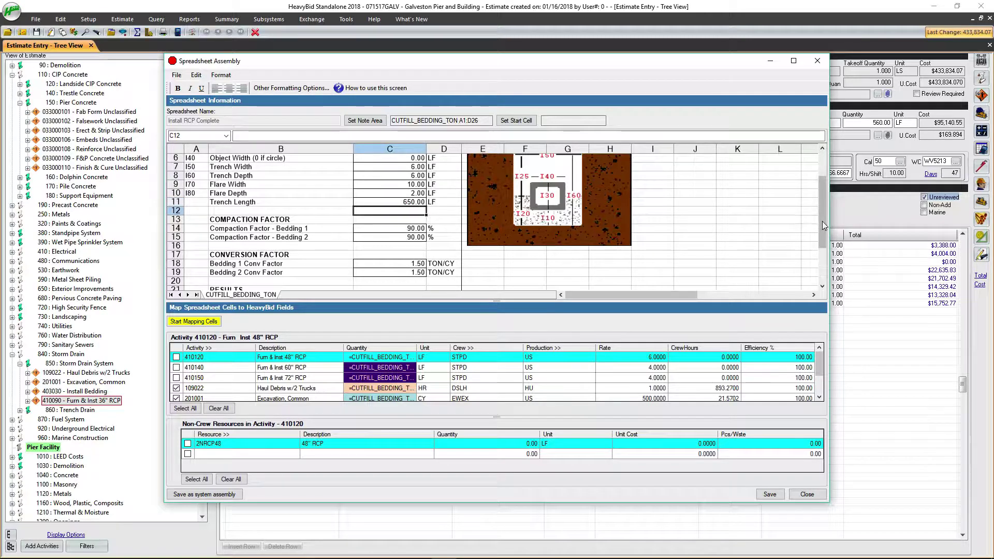
scroll(822, 222, "down", 1)
scroll(824, 232, "down", 2)
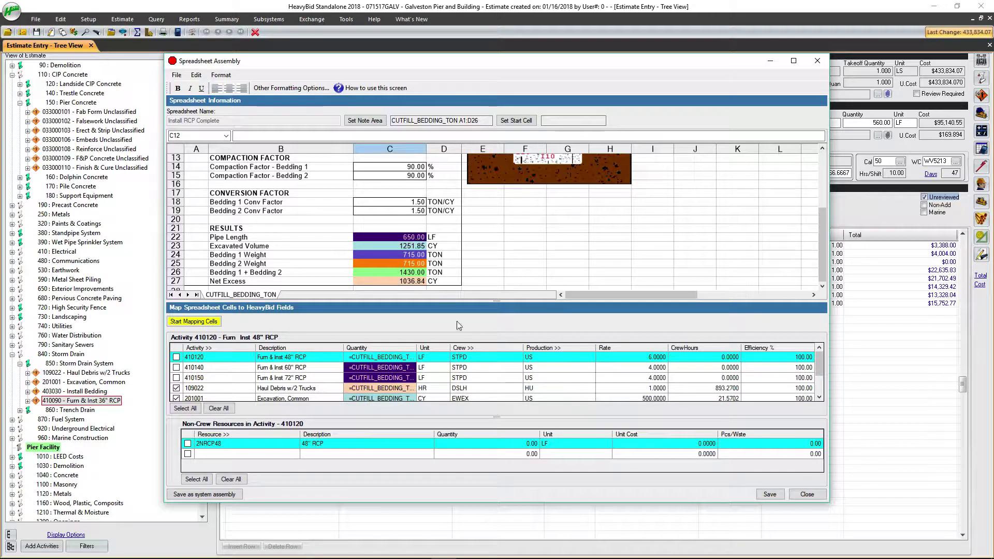
left_click(766, 496)
- Close the assembly and accept updating resource quantities for the 650 LF trench
left_click(807, 494)
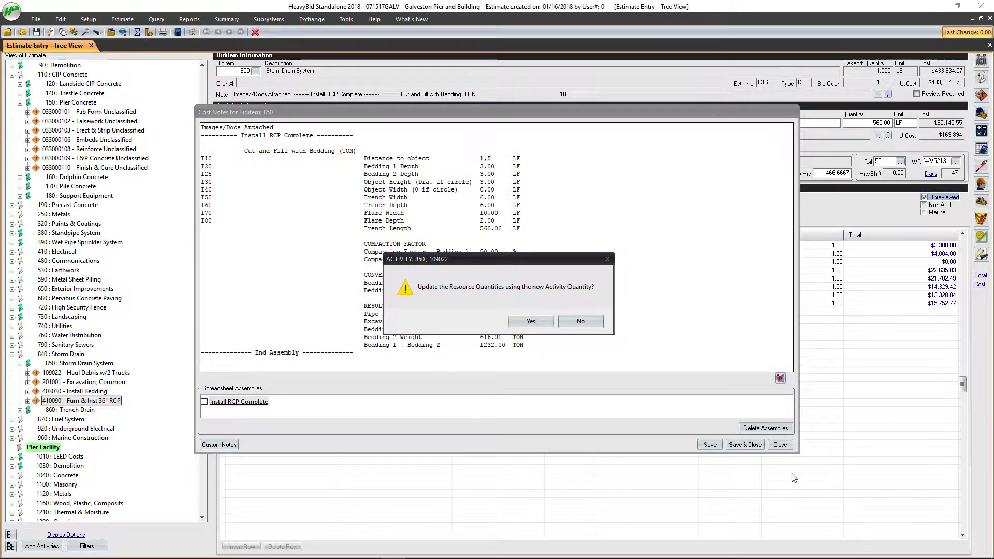
left_click(539, 322)
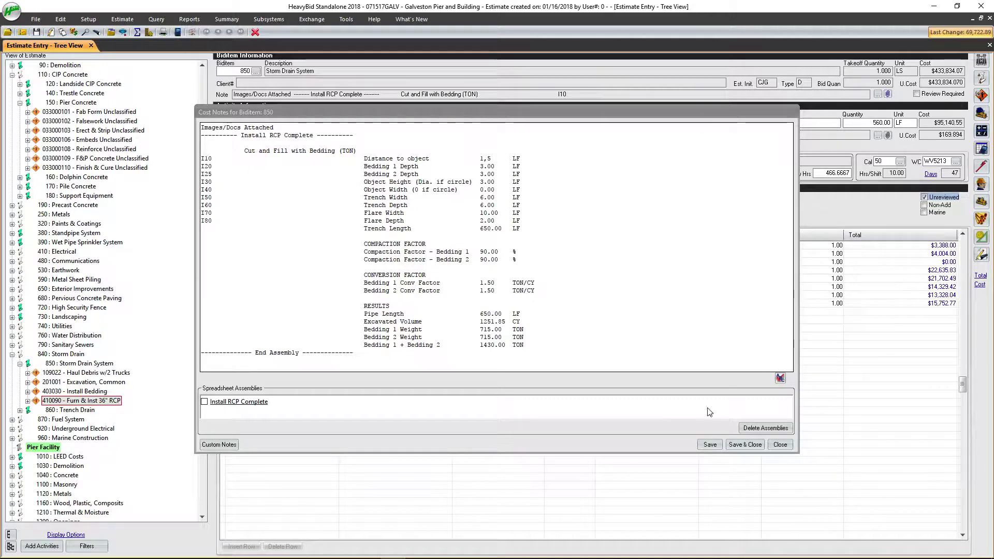
- Close the Cost Notes for Biditem 850 dialog
left_click(776, 444)
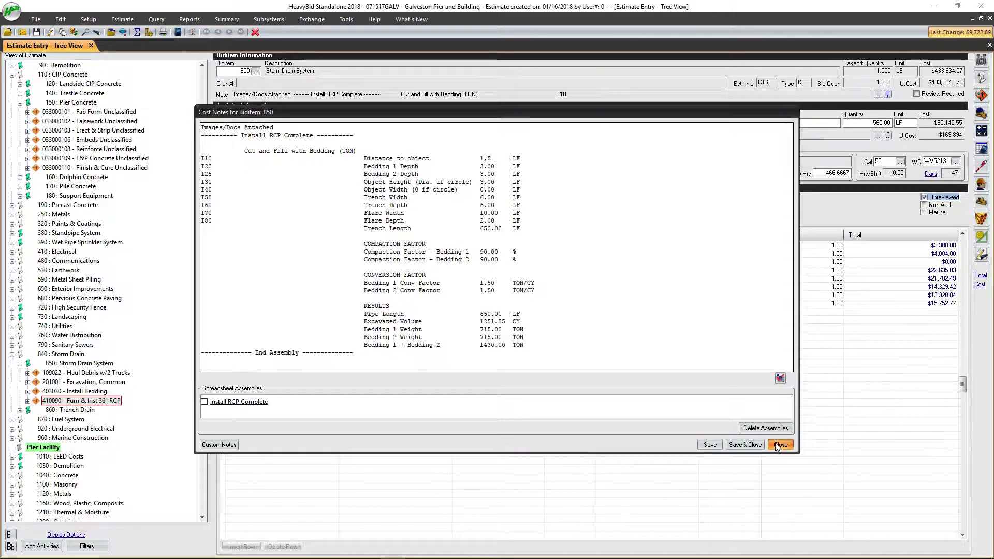